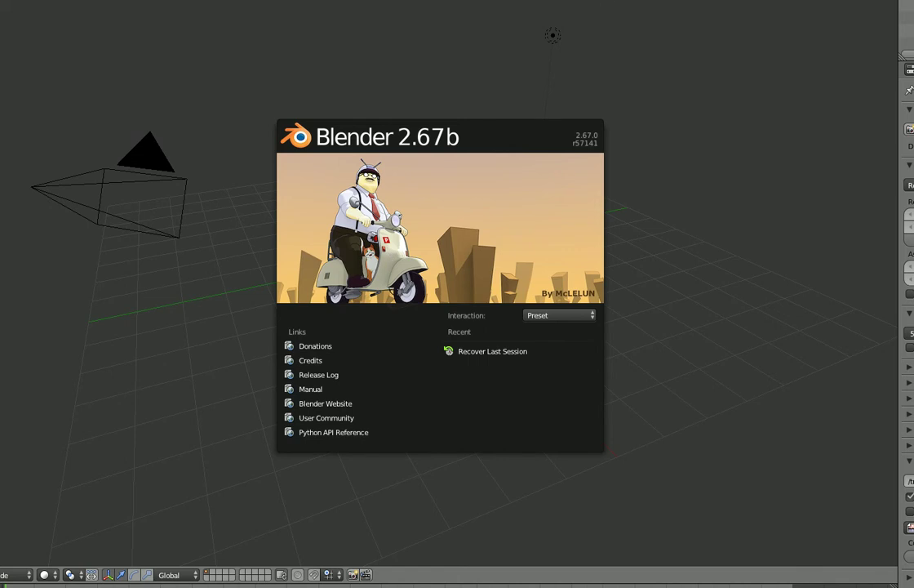
- Dismiss the splash screen and collapse the timeline's frame area to enlarge the 3D viewport
click(736, 251)
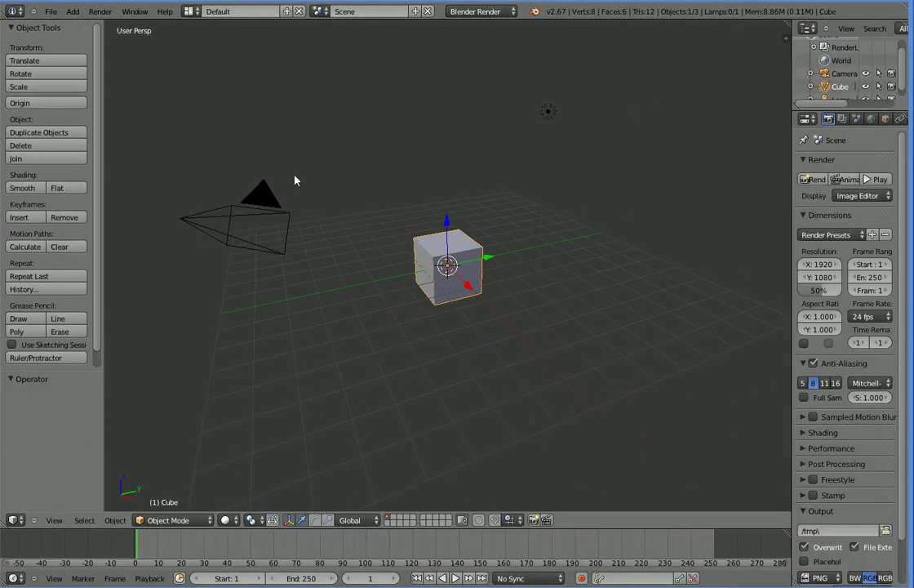
drag(576, 519, 569, 582)
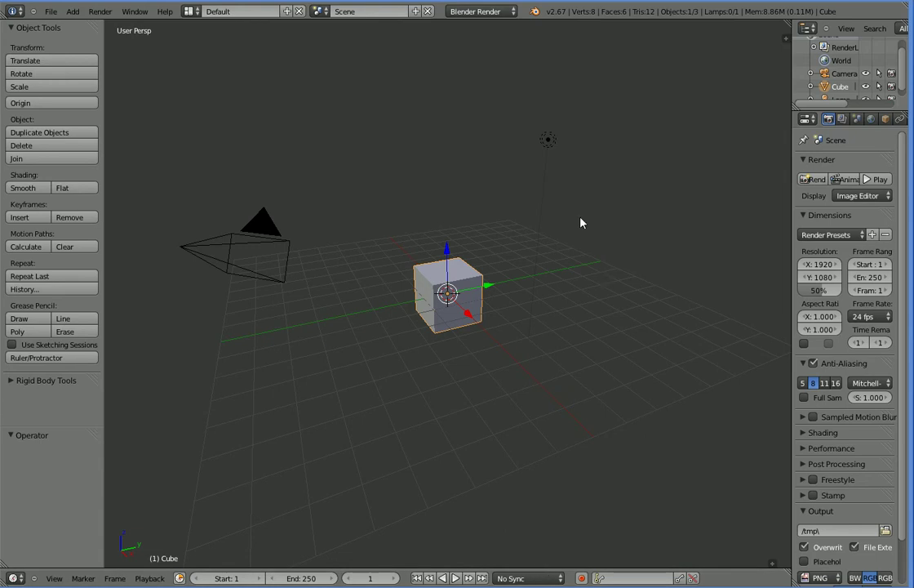
- Delete the lamp and the camera from the default scene
click(546, 143)
right_click(540, 155)
key(x)
click(693, 179)
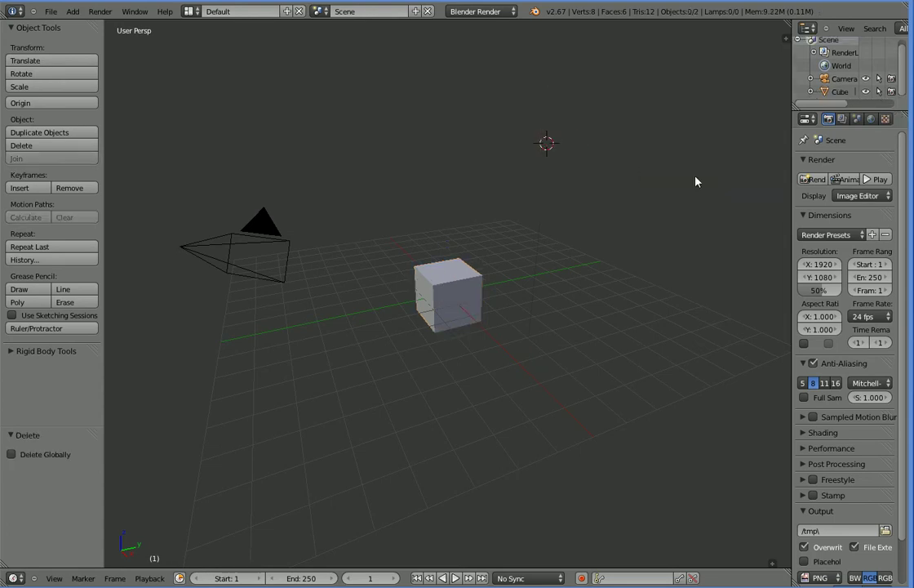
right_click(287, 229)
key(x)
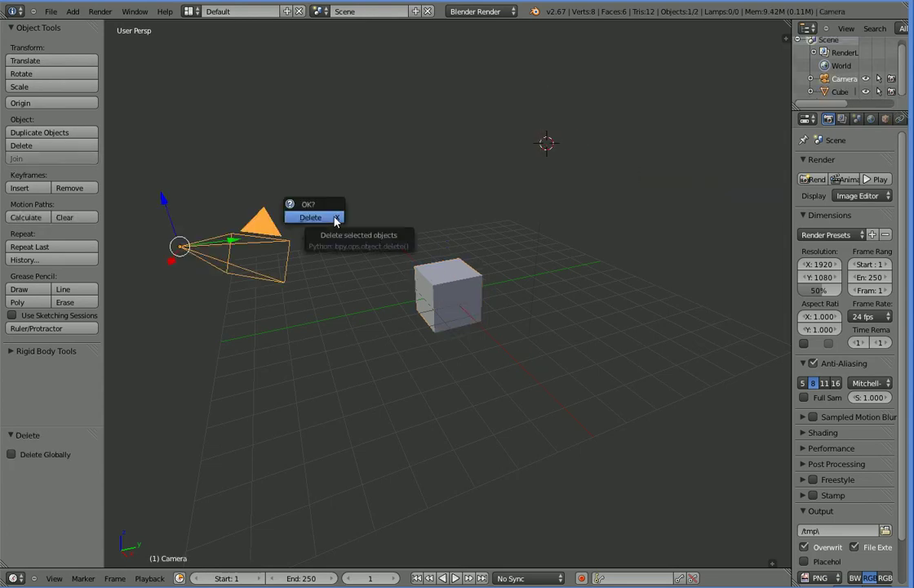
click(339, 217)
- Reset the 3D cursor to the scene origin and put the cube into Edit Mode with its whole mesh selected
key(shift+c)
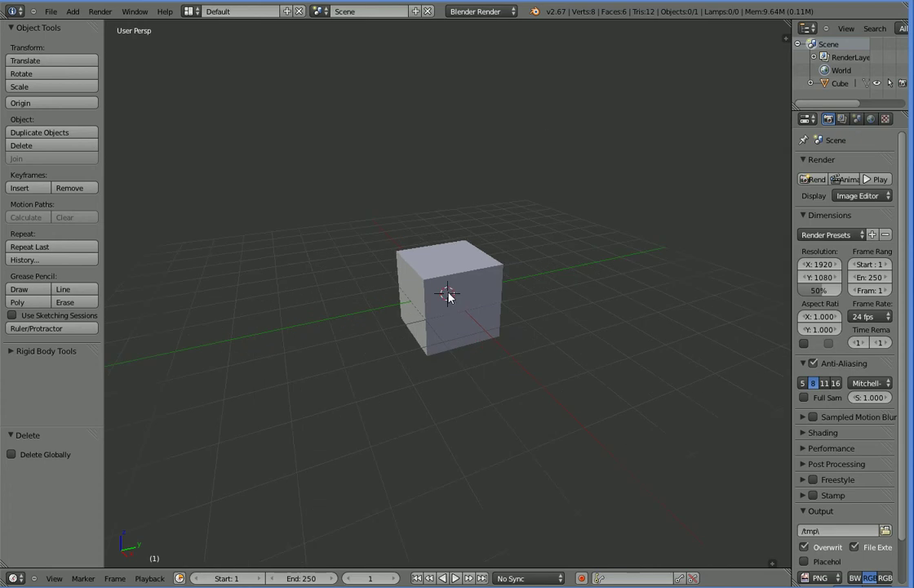
scroll(479, 351, down, 4)
scroll(400, 383, down, 4)
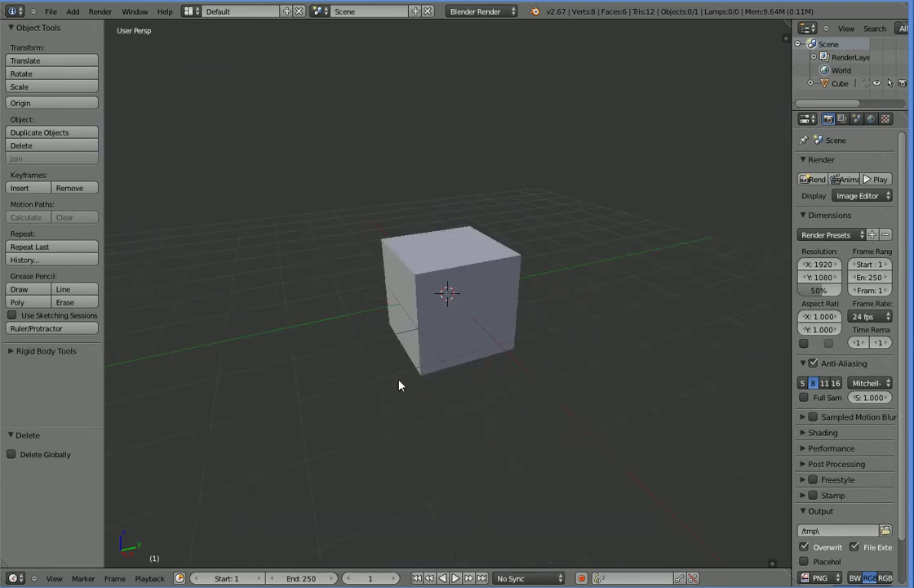
right_click(463, 280)
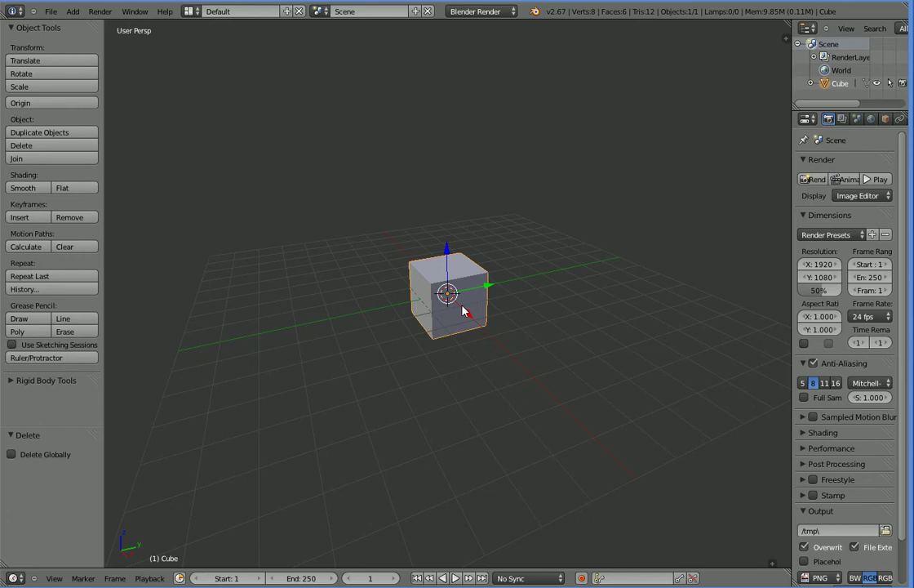
key(Tab)
key(g)
key(Escape)
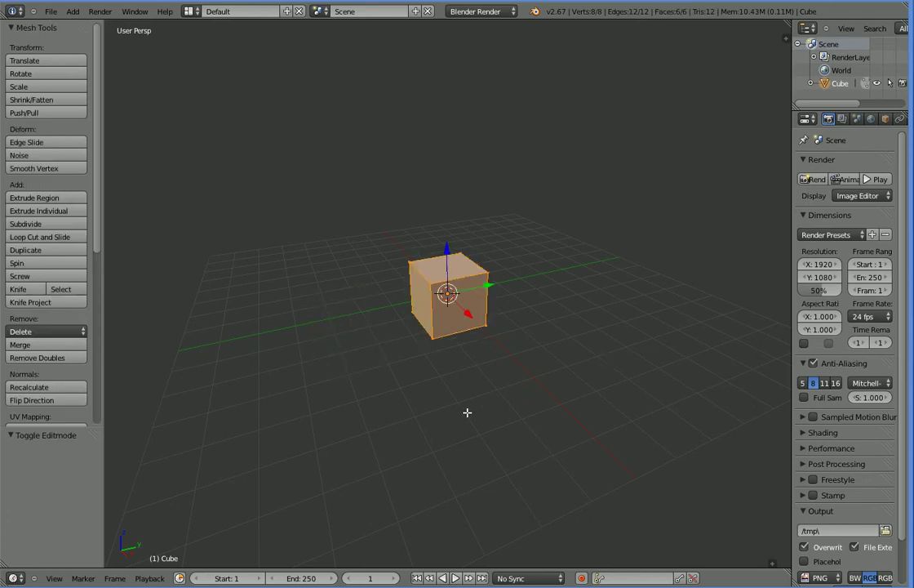
mouse_move(498, 398)
middle_down()
mouse_move(459, 414)
mouse_move(425, 414)
mouse_move(493, 384)
middle_up()
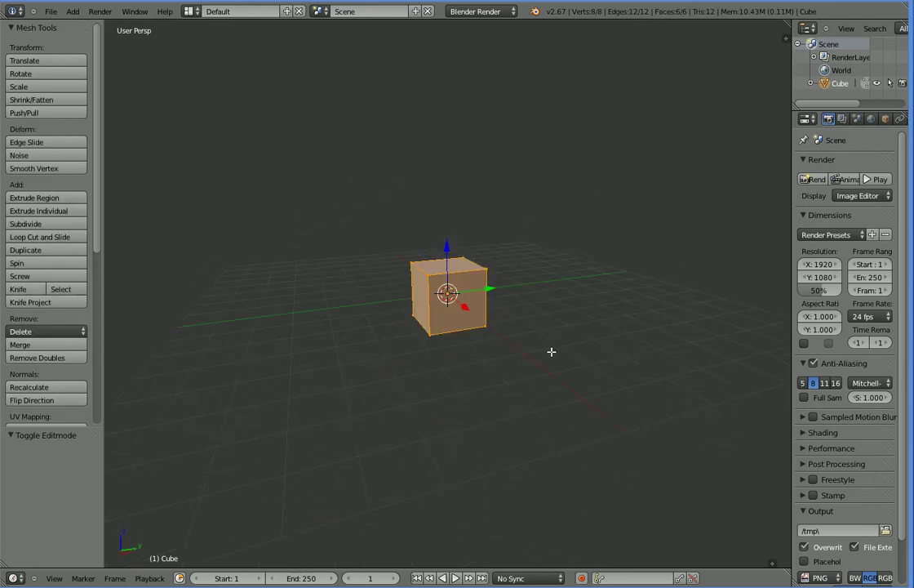
- Widen the properties editor and add a Mirror modifier to the cube
click(857, 119)
click(871, 119)
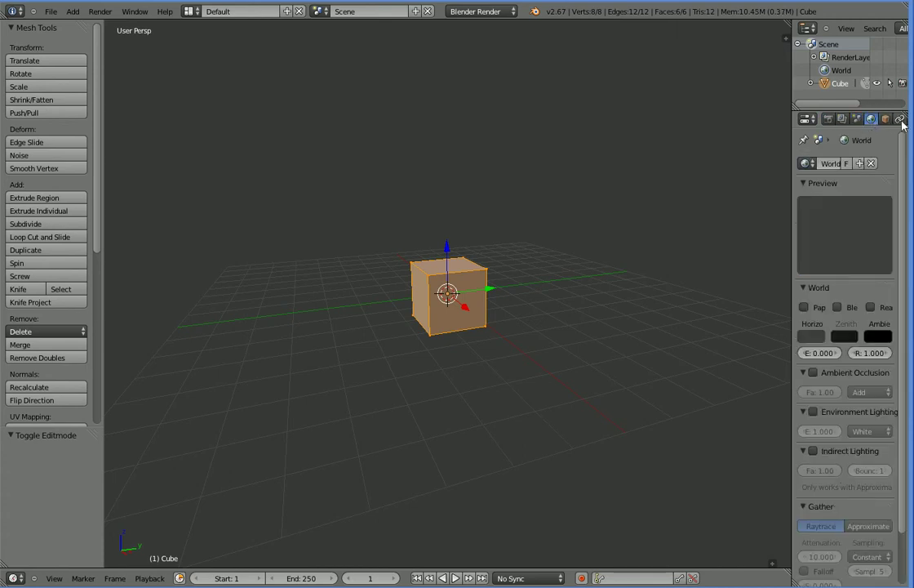
click(901, 121)
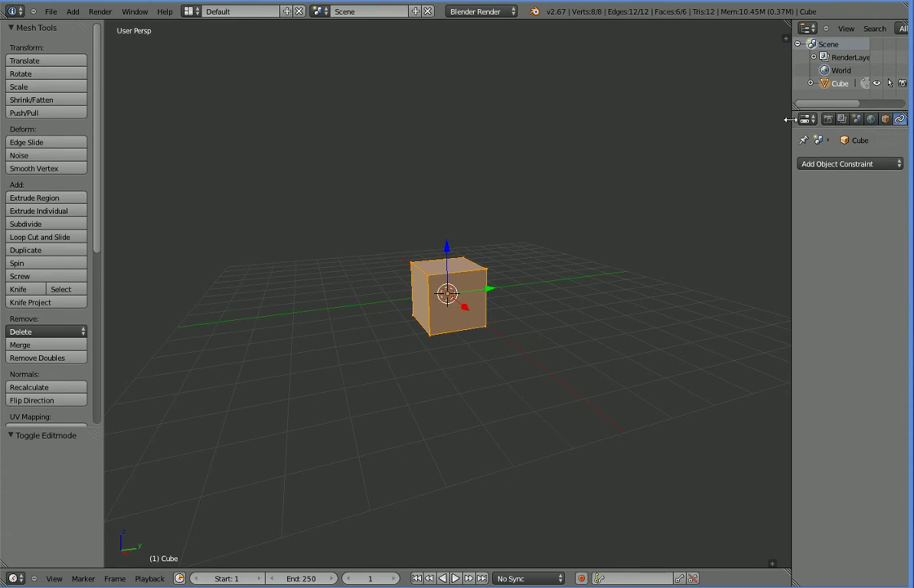
drag(789, 119, 732, 119)
click(854, 120)
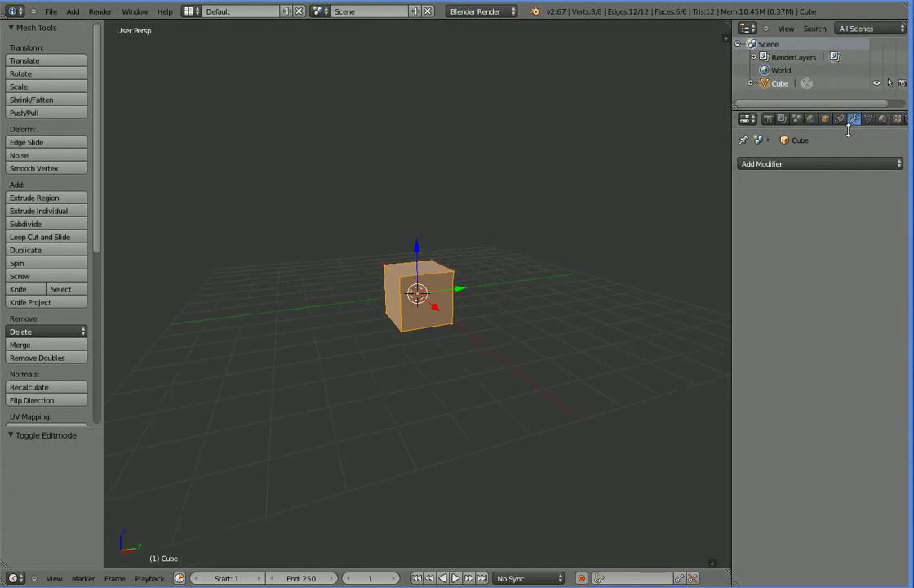
click(832, 164)
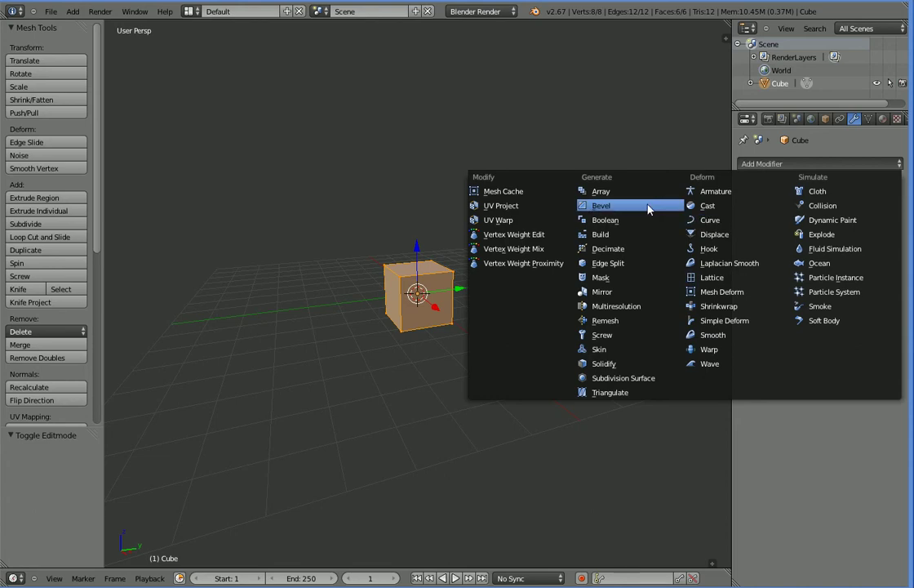
click(638, 292)
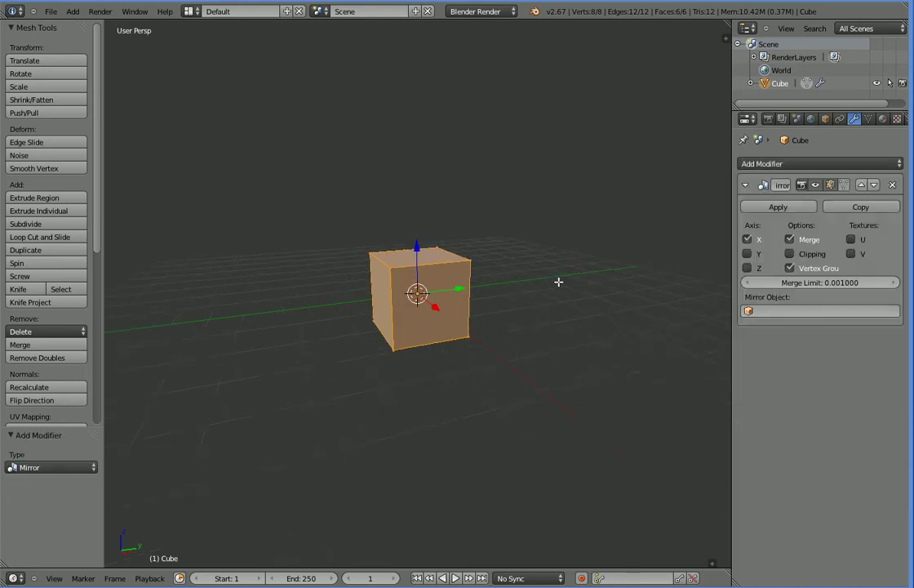
- Enable Clipping in the cube's Mirror modifier, keeping the X axis as mirror axis
scroll(558, 281, up, 6)
key(g)
right_click(475, 350)
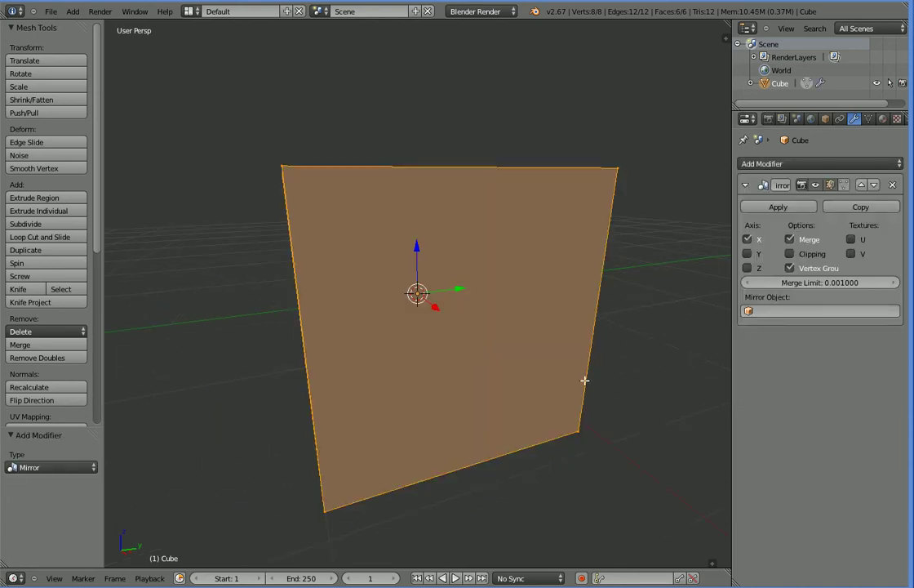
middle_drag(584, 380, 534, 408)
click(788, 254)
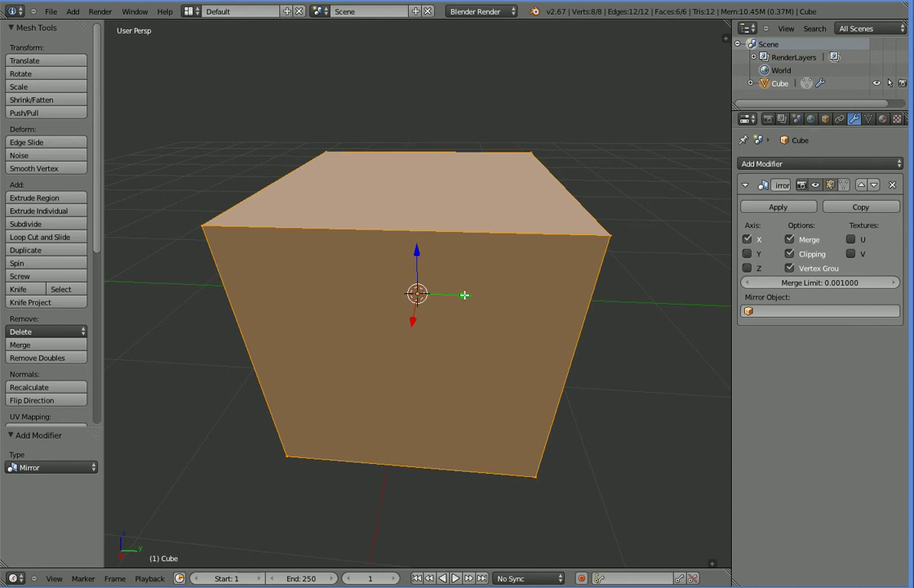
- Move the whole mesh about 1.26 units along X, away from its mirrored half
mouse_move(464, 294)
mouse_down()
mouse_move(628, 312)
mouse_move(496, 269)
mouse_move(591, 297)
mouse_move(403, 279)
mouse_move(470, 286)
mouse_up()
middle_drag(214, 353, 594, 313)
mouse_move(594, 313)
mouse_down()
mouse_move(603, 318)
mouse_move(536, 306)
mouse_move(612, 325)
mouse_move(603, 328)
mouse_up()
scroll(481, 350, down, 3)
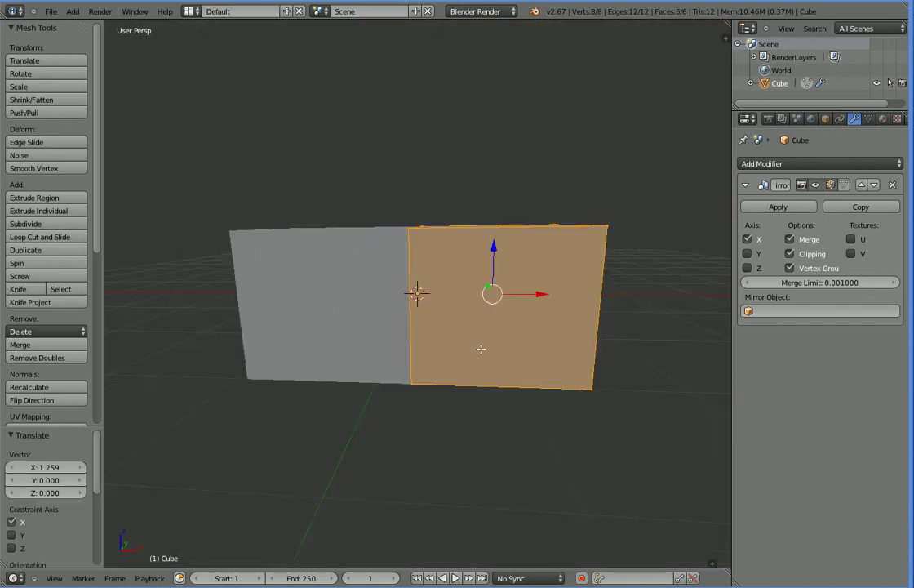
- Move the mesh about -1.19 units along X, back toward the mirror plane
middle_drag(490, 343, 482, 295)
key(g)
key(x)
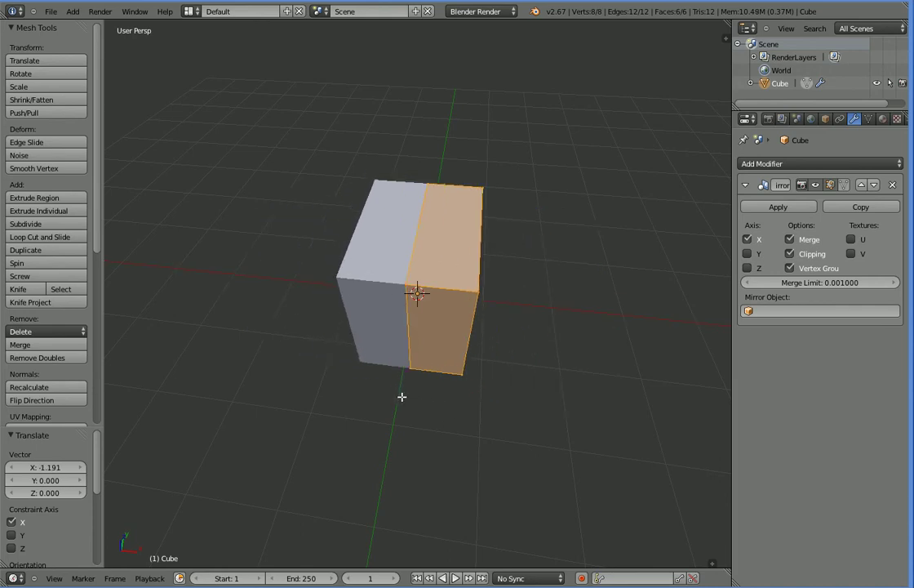
click(417, 399)
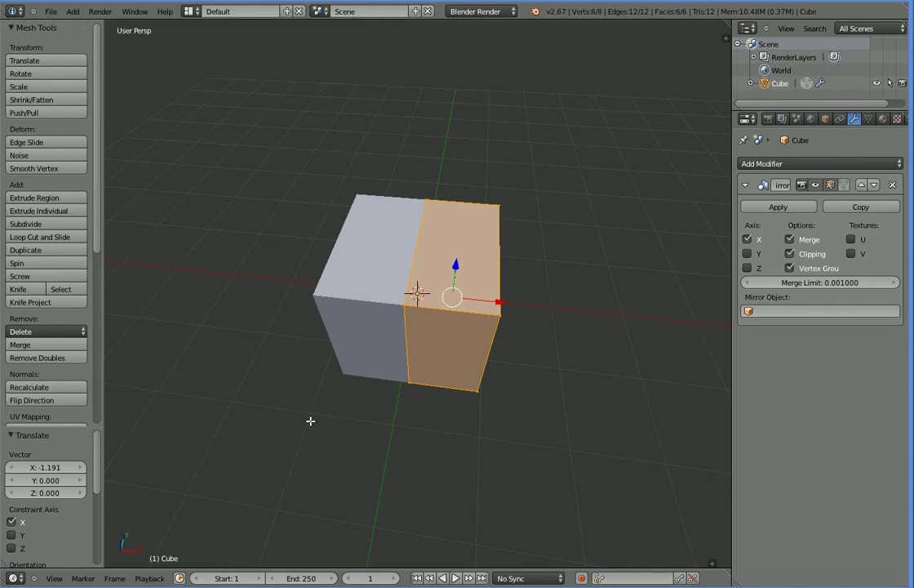
- Push the mesh further into the mirror plane along X to make the mirrored block narrower
middle_drag(304, 456, 310, 430)
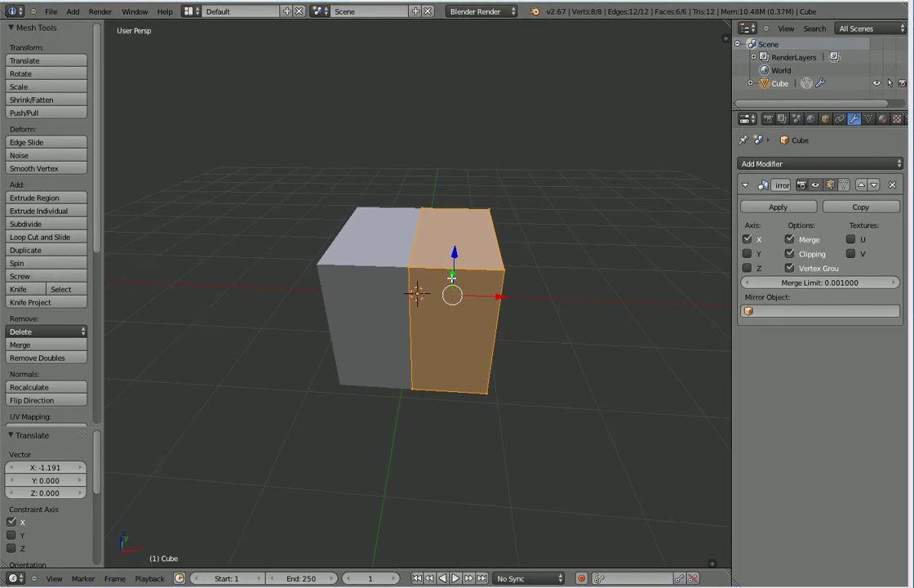
middle_drag(555, 364, 523, 362)
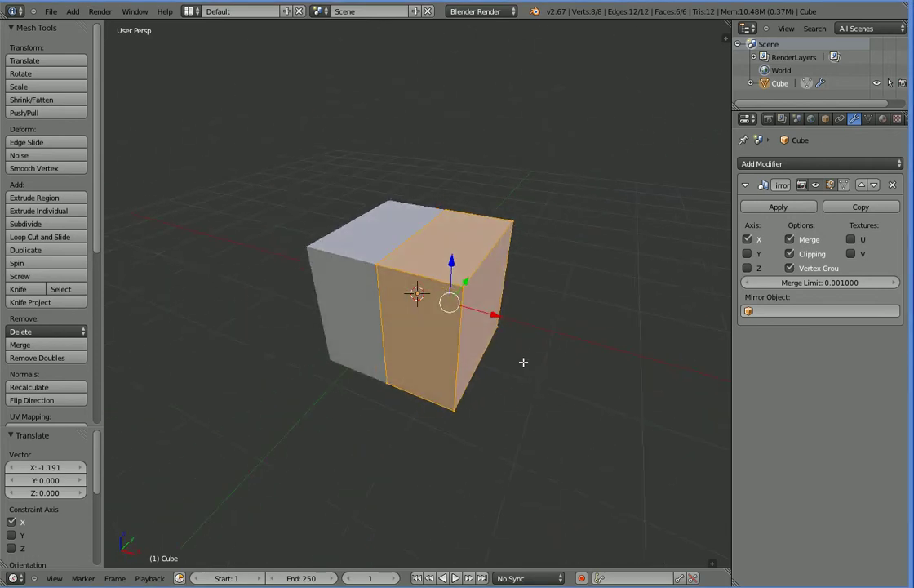
scroll(523, 361, down, 1)
middle_drag(512, 411, 455, 461)
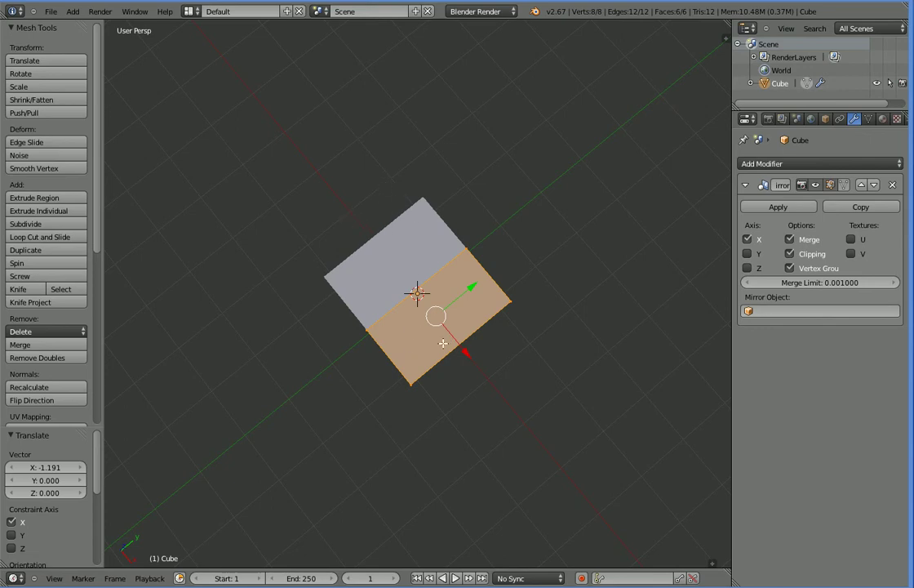
drag(462, 351, 440, 327)
middle_drag(352, 405, 430, 267)
click(425, 251)
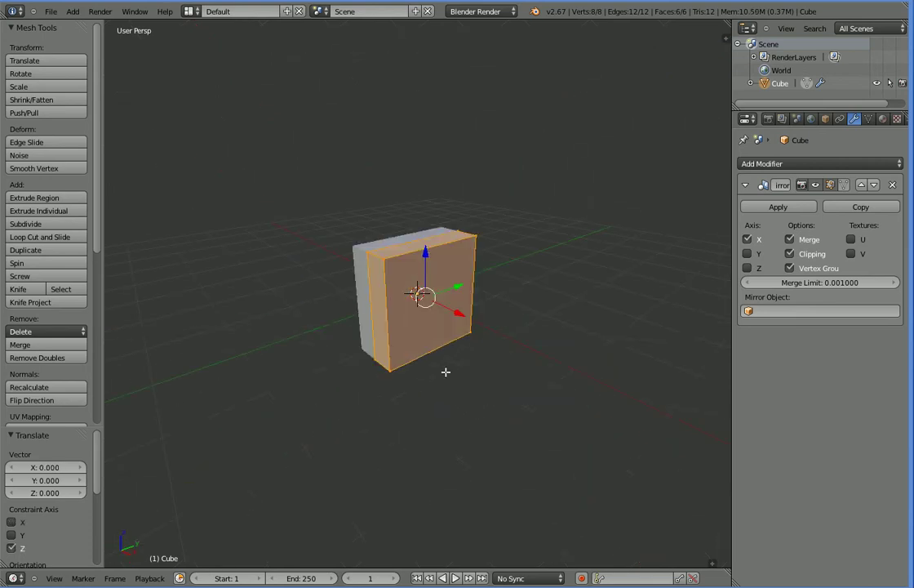
- Scale the mesh uniformly by about 0.394 and stretch it along Y by about 2.391
key(s)
click(428, 328)
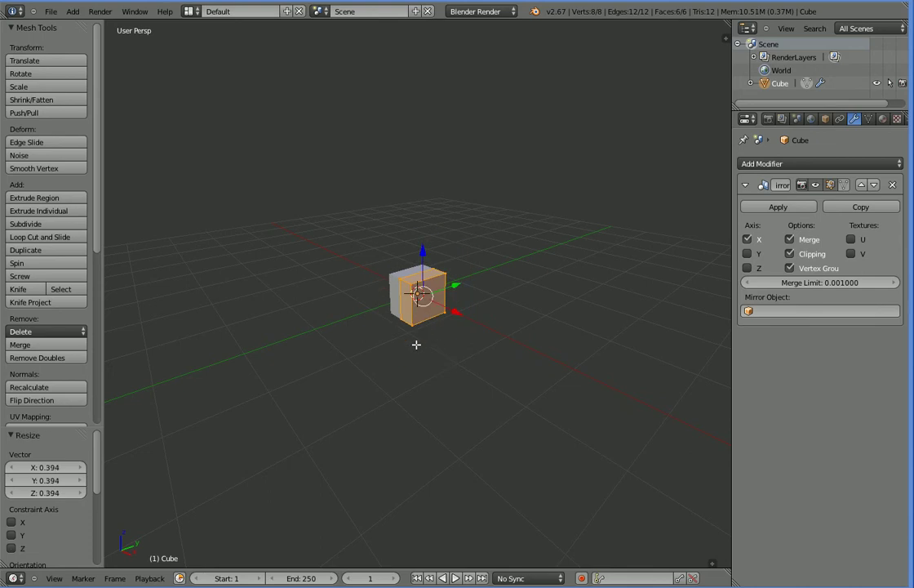
middle_drag(418, 399, 415, 420)
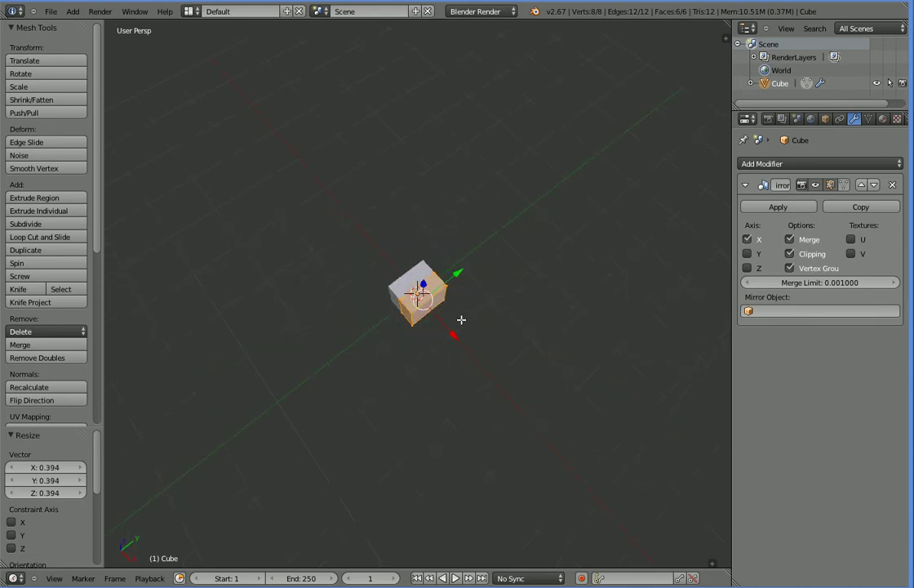
key(s)
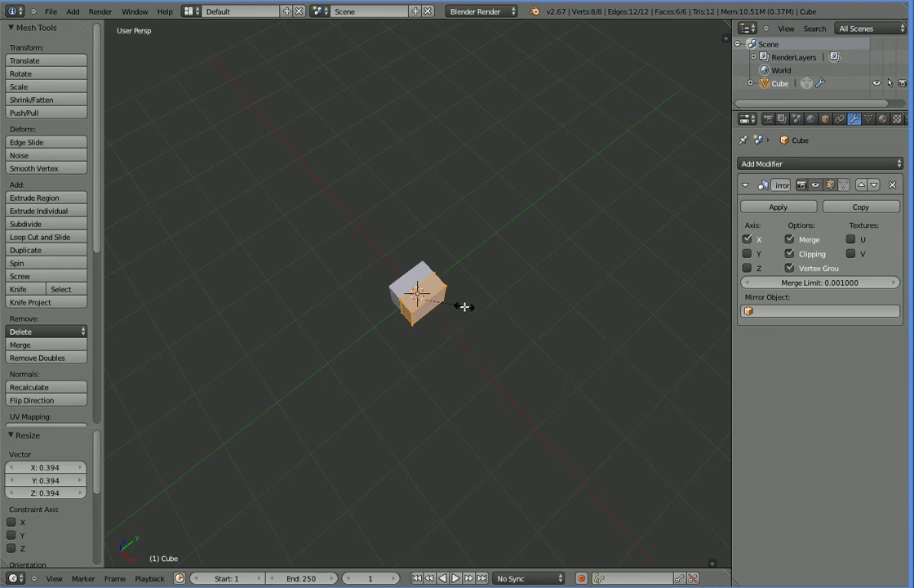
key(z)
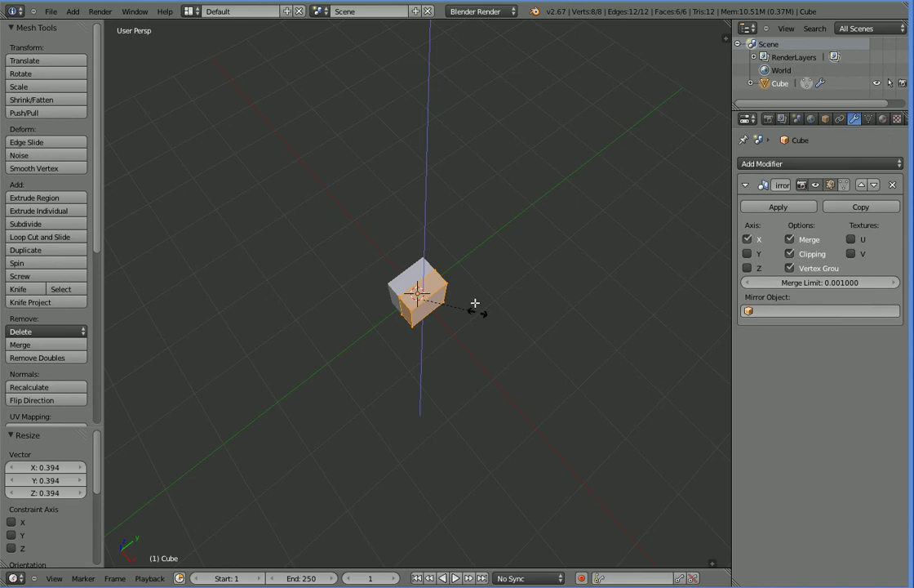
key(y)
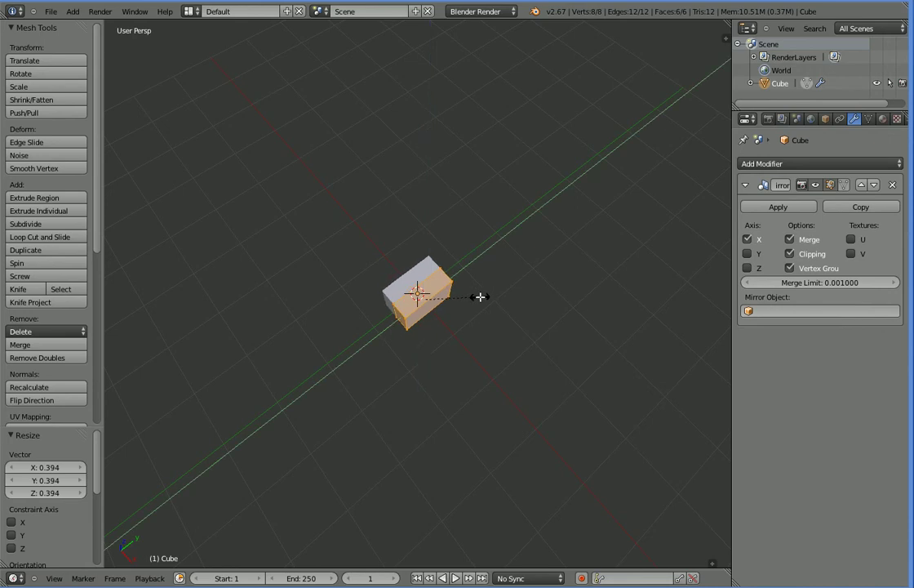
click(516, 260)
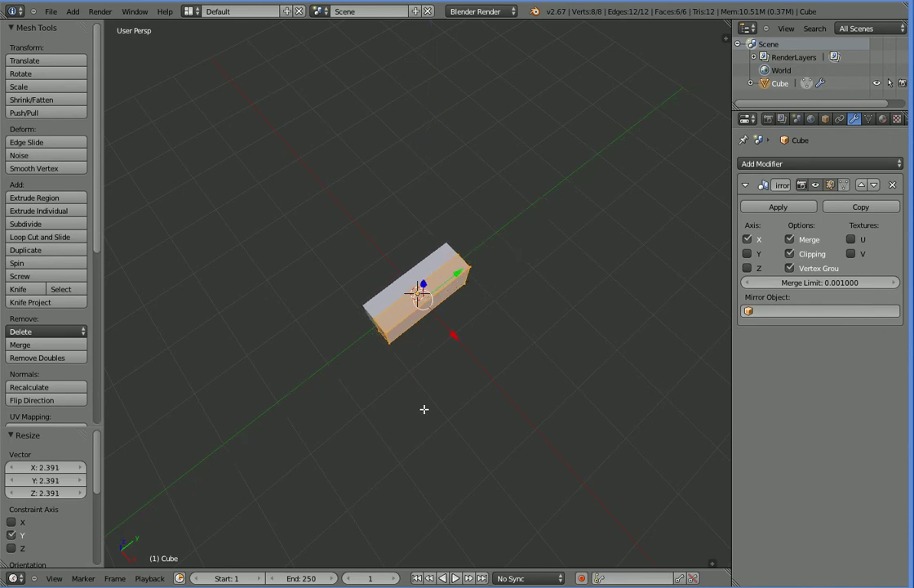
- Lower the upper edge at the block's near end along Z to slope its top face
middle_drag(424, 409, 372, 374)
scroll(371, 400, up, 2)
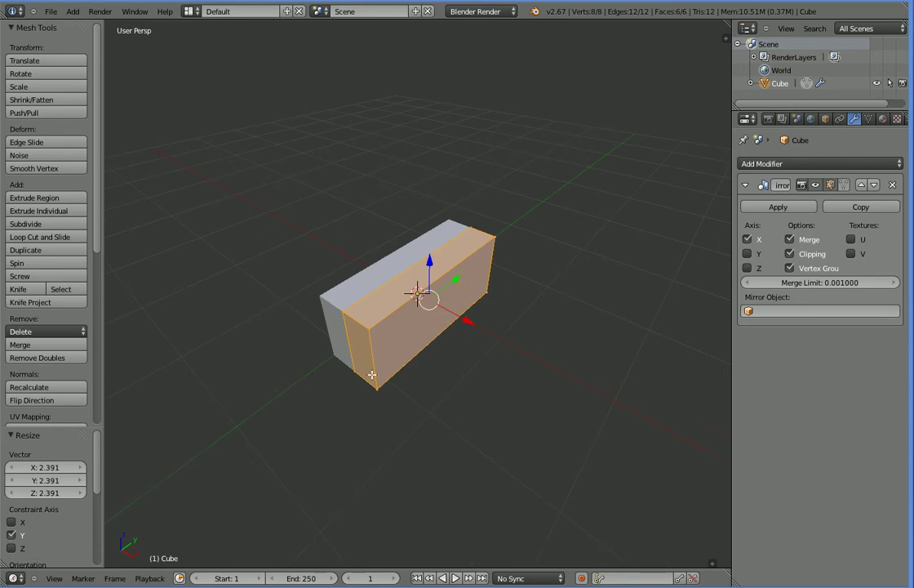
right_click(368, 327)
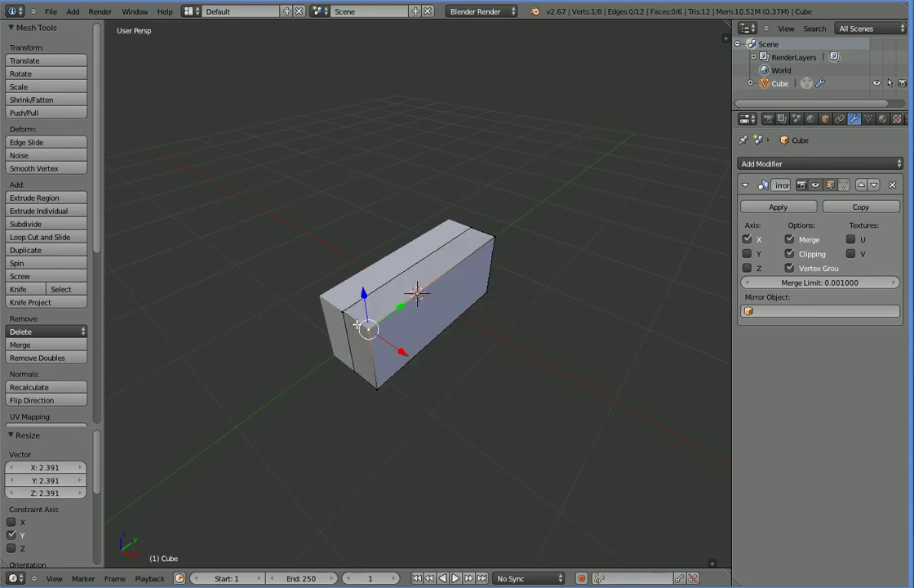
shift+right_click(350, 319)
drag(349, 283, 351, 292)
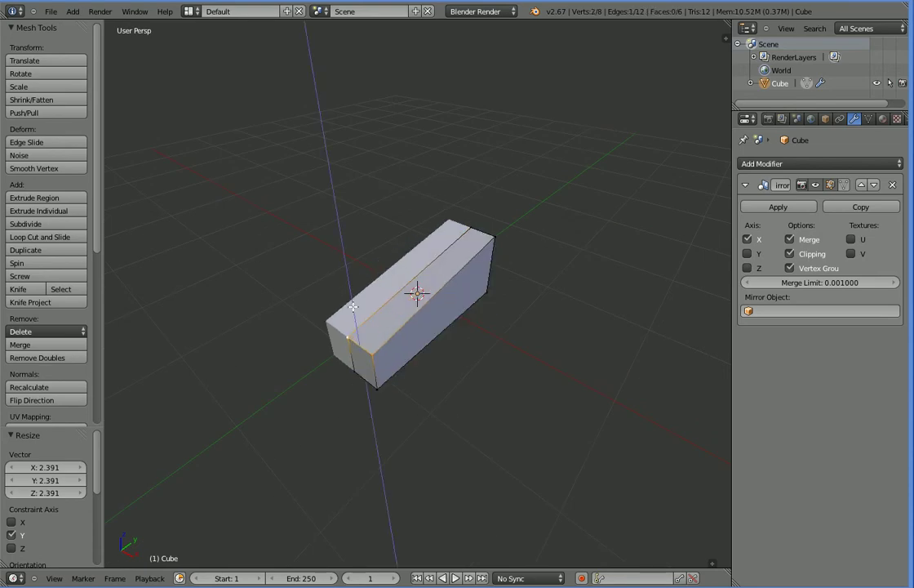
click(355, 363)
- Raise the lower edge at the block's near end by about 0.36 along Z, tapering the block into a wedge
drag(363, 353, 359, 327)
key(g)
right_click(445, 395)
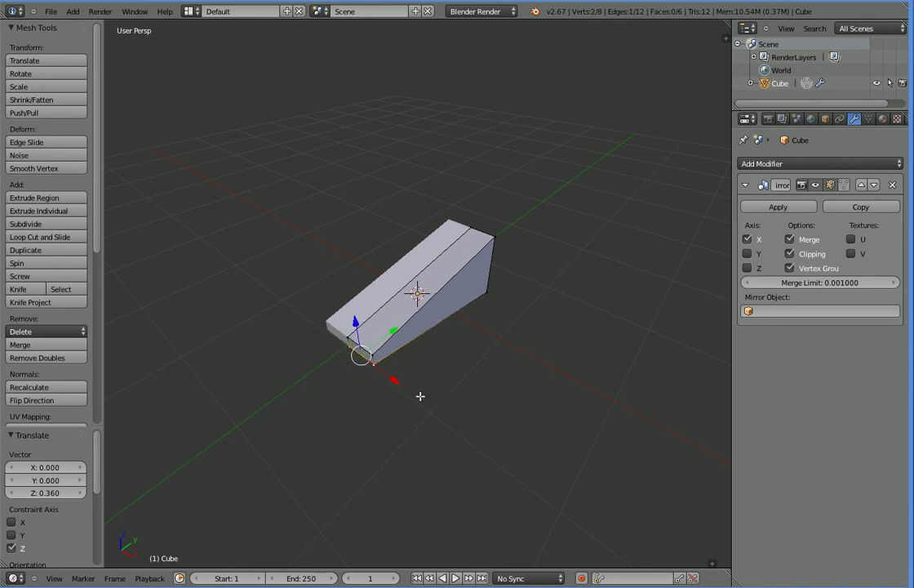
- Move the lower edge at the wedge's thin end about -0.055 units along Y
middle_drag(420, 394, 362, 343)
right_click(384, 330)
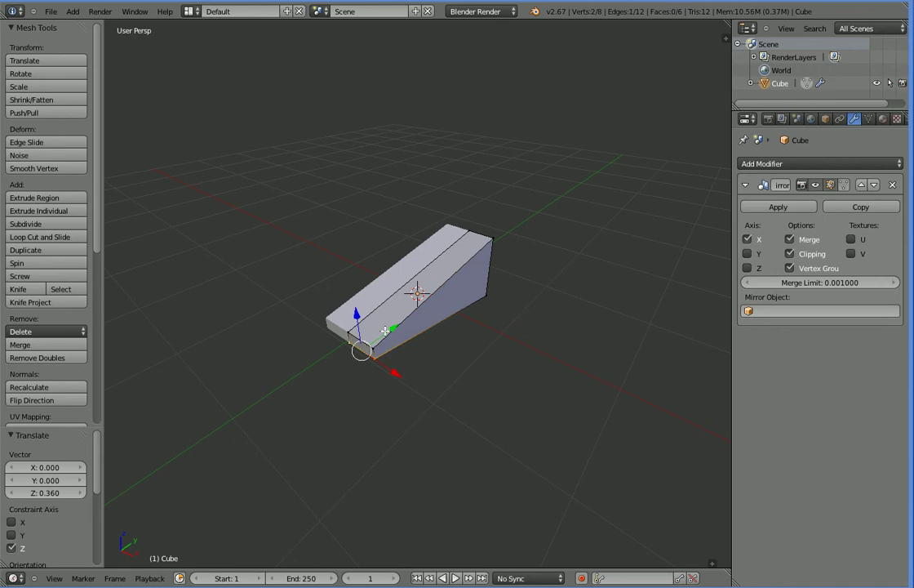
key(g)
key(y)
click(376, 332)
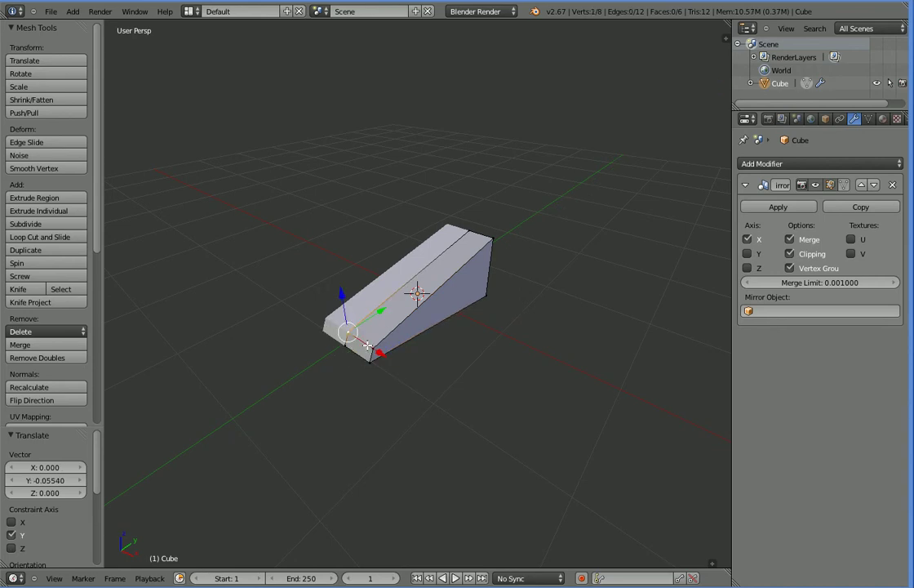
- Move the thin end's upper centre vertex about 0.121 along Y and add a near-centred lengthwise loop cut around the wedge's side
drag(377, 332, 389, 321)
middle_drag(452, 374, 424, 369)
key(ctrl+r)
click(412, 362)
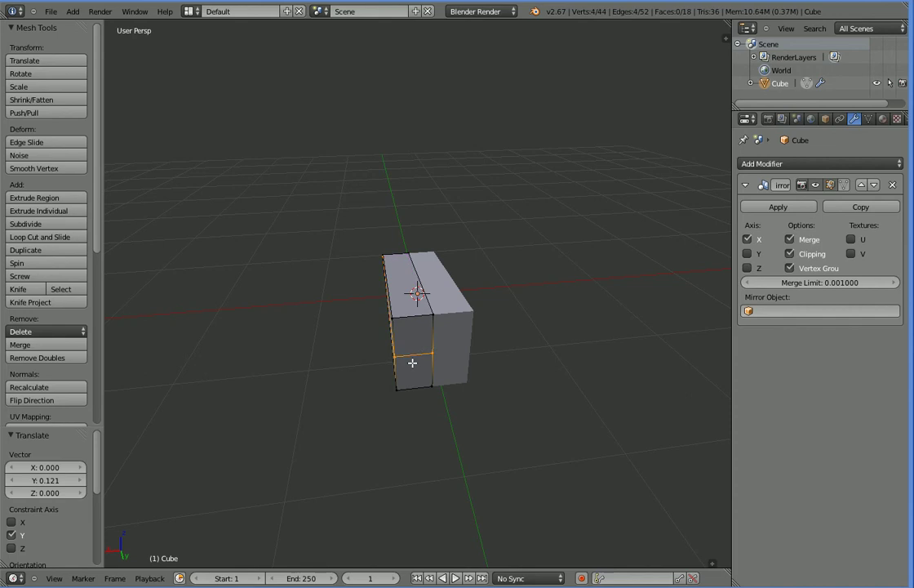
click(409, 362)
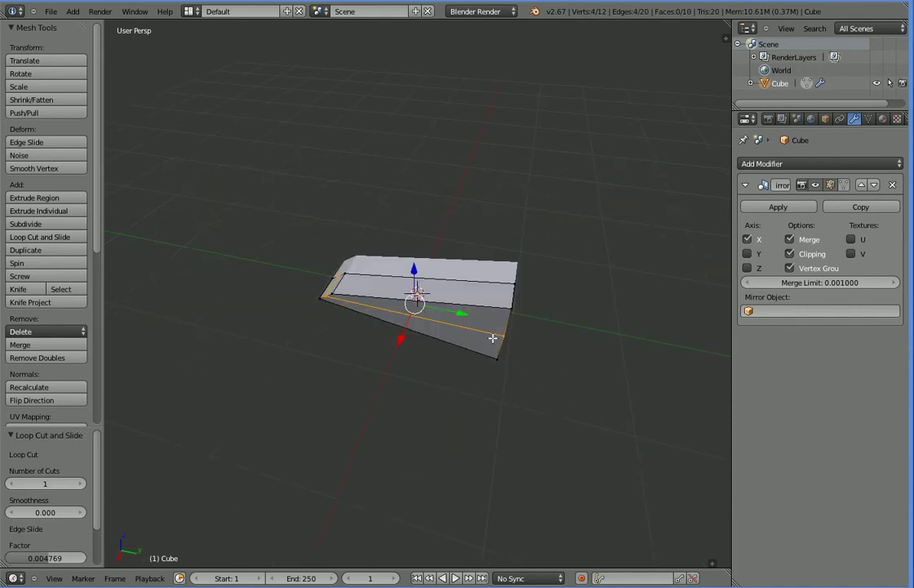
- Pull the new loop's outer vertex at the tall end about 0.353 outward along X
right_click(502, 336)
middle_drag(491, 403, 365, 391)
click(326, 377)
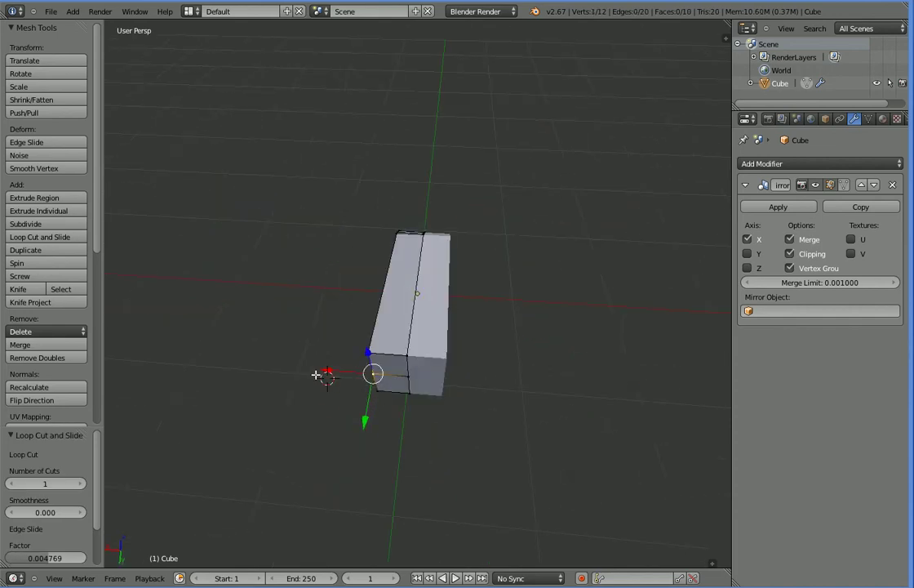
drag(326, 372, 294, 370)
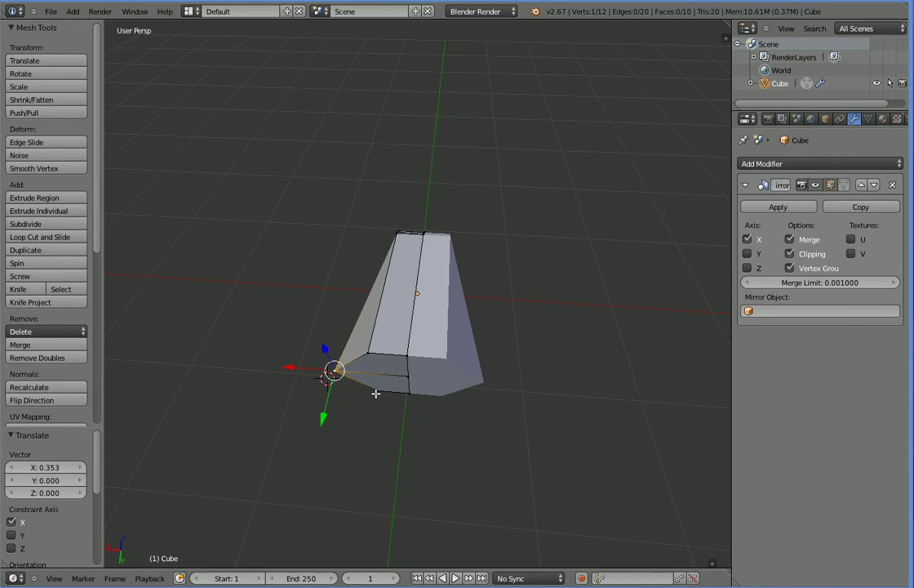
- Raise the tall end's lower edge along Z and move the thin end's upper edge about 0.093 along Y
shift+right_click(407, 392)
drag(391, 375, 388, 360)
middle_drag(341, 438, 366, 369)
drag(379, 310, 393, 306)
- Add a crosswise loop cut to the wedge and slide it toward the tall end with a factor of about -0.588
key(ctrl+r)
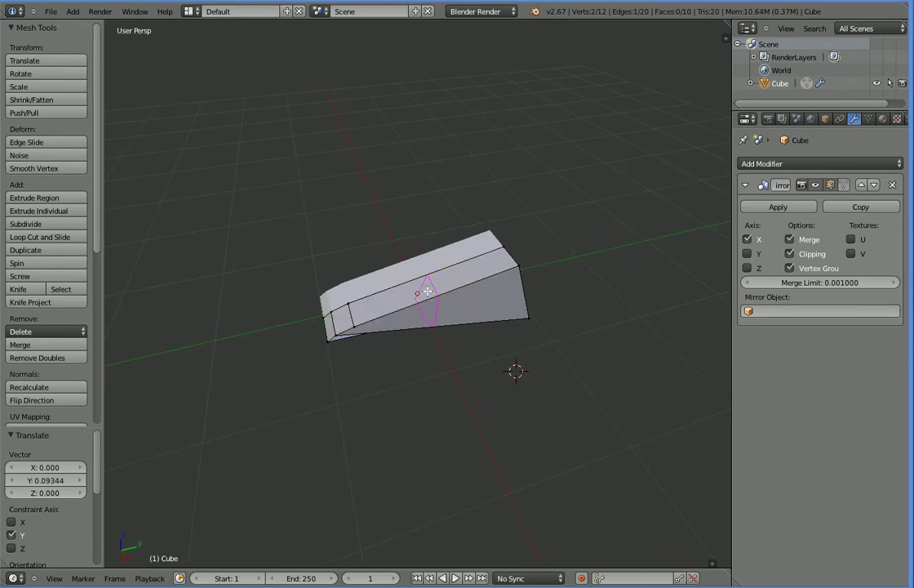
click(427, 302)
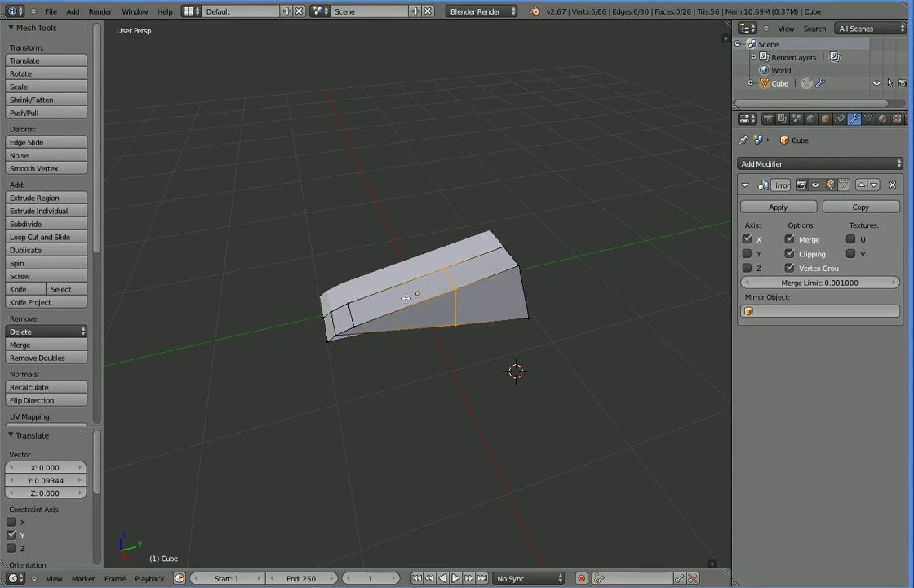
click(472, 282)
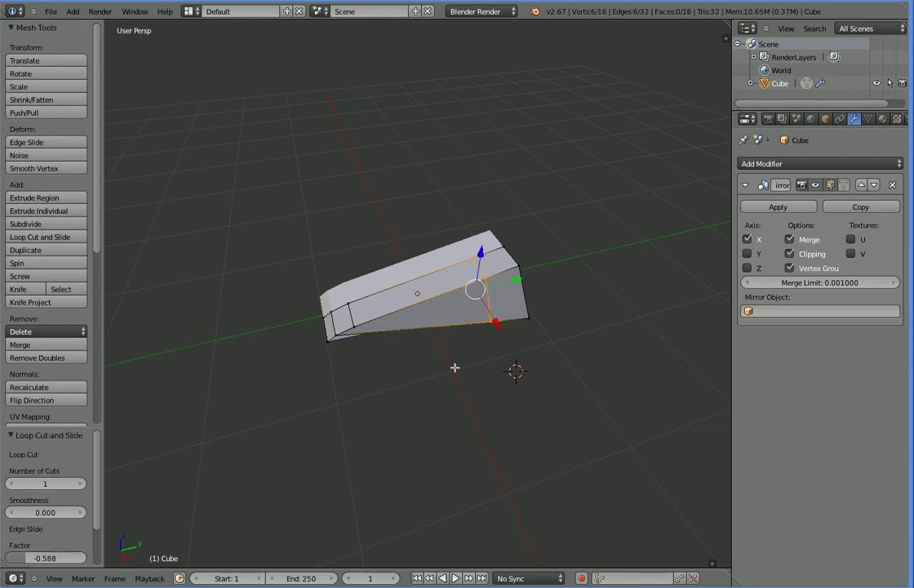
- Raise the crosswise loop's upper centre-line vertex about 0.111 along Z to form a peak
middle_drag(453, 367, 467, 318)
right_click(475, 303)
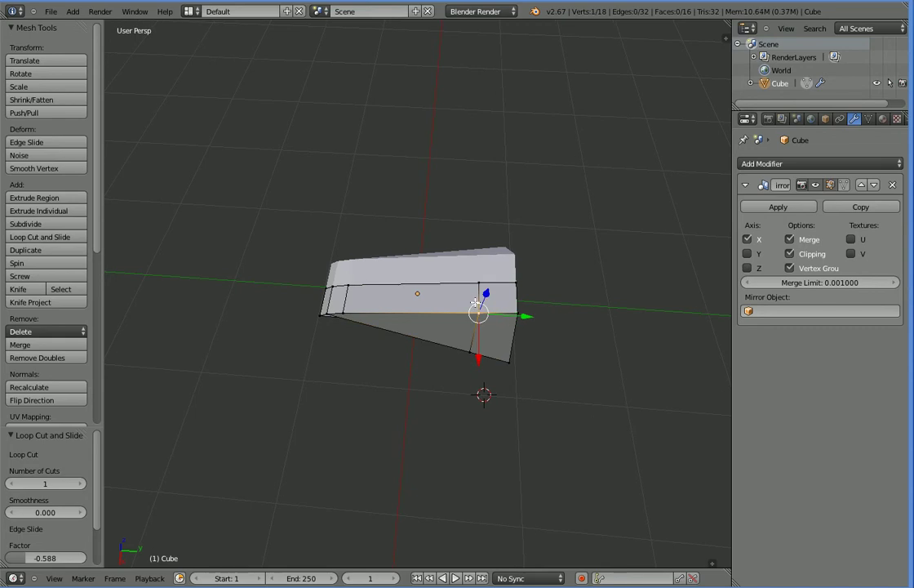
right_click(473, 286)
drag(487, 258, 484, 287)
- Move the crosswise loop's outermost side vertex about -0.016 along X
middle_drag(484, 286, 381, 400)
key(g)
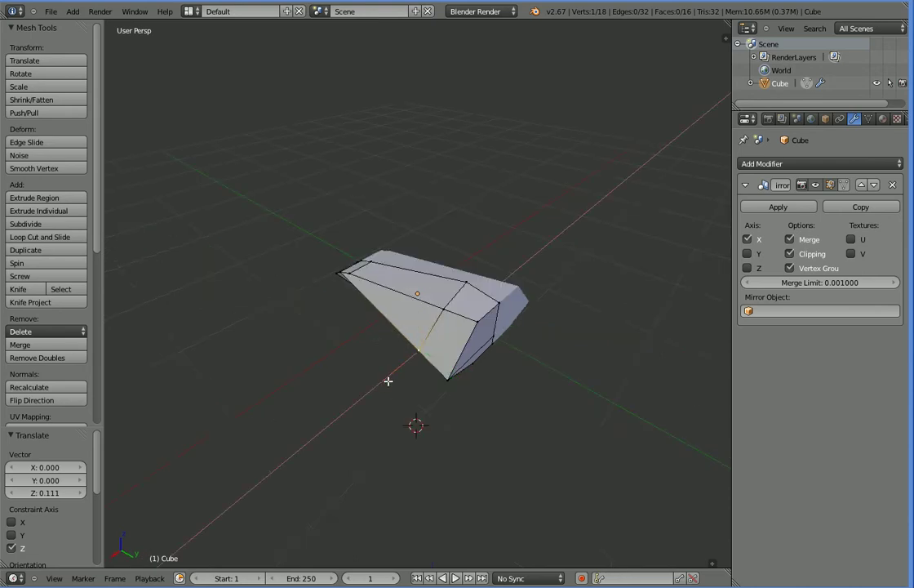
key(x)
click(383, 380)
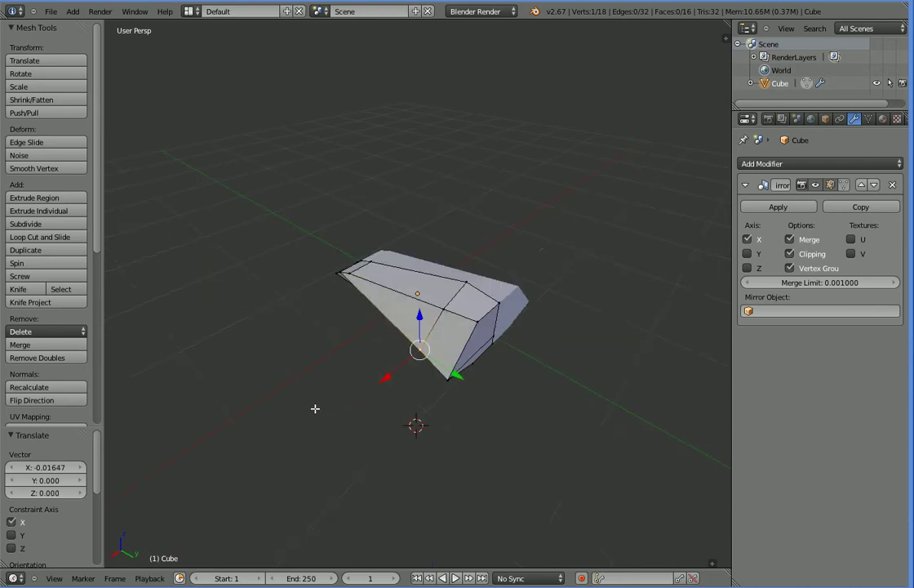
- Move the bottom edge at the tall end about -0.117 along Y
middle_drag(315, 408, 359, 271)
shift+right_click(421, 233)
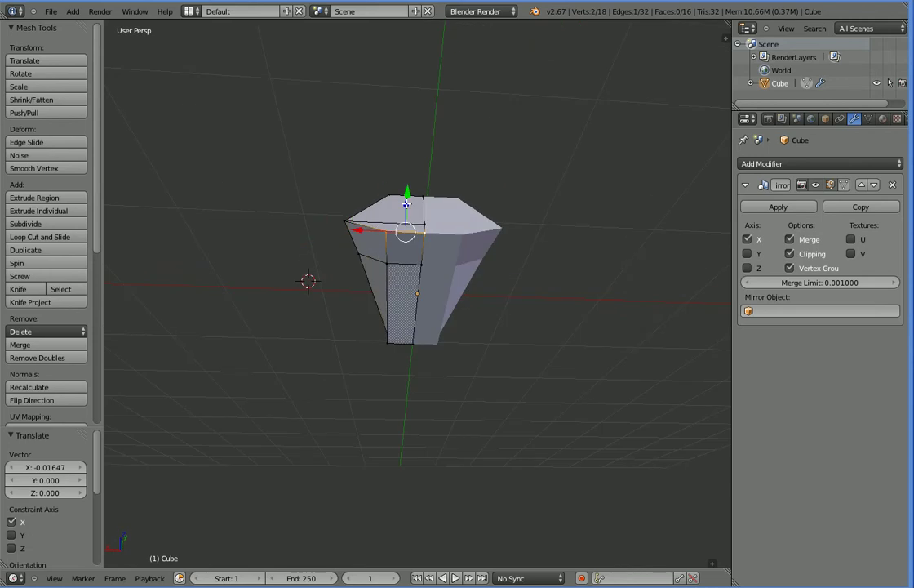
key(g)
key(y)
click(428, 238)
- Select the four corners of the tall end's upper face and extrude the face in place without offset
middle_drag(429, 238, 431, 342)
right_click(418, 295)
shift+right_click(419, 336)
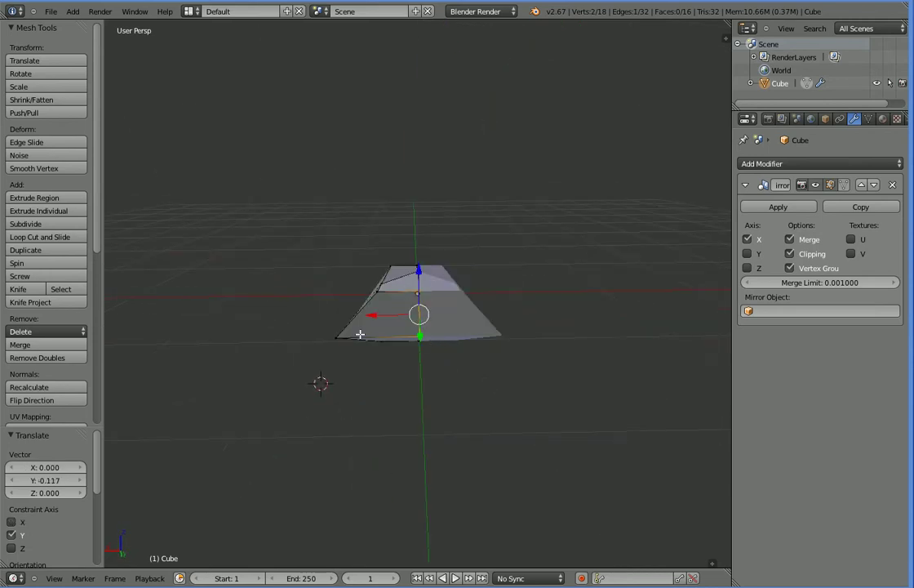
shift+right_click(337, 336)
shift+right_click(377, 294)
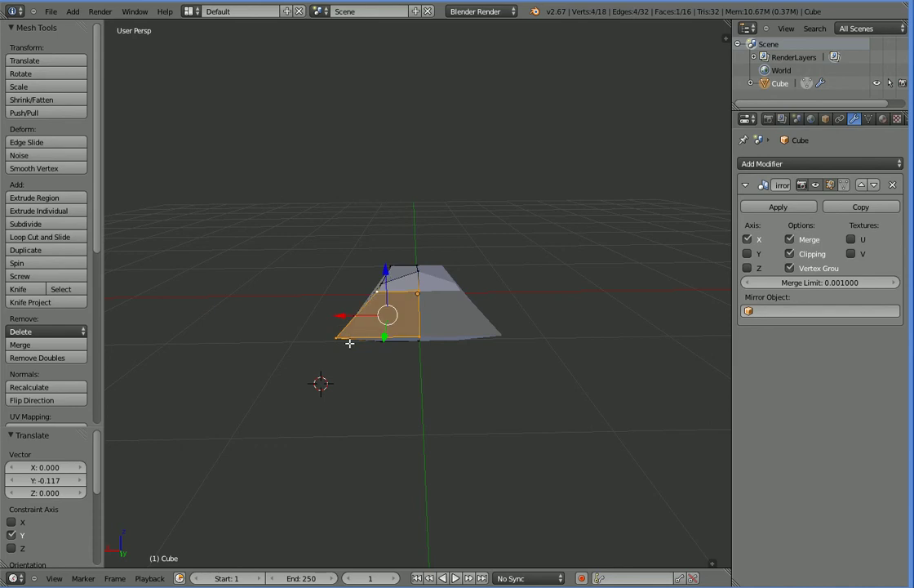
key(e)
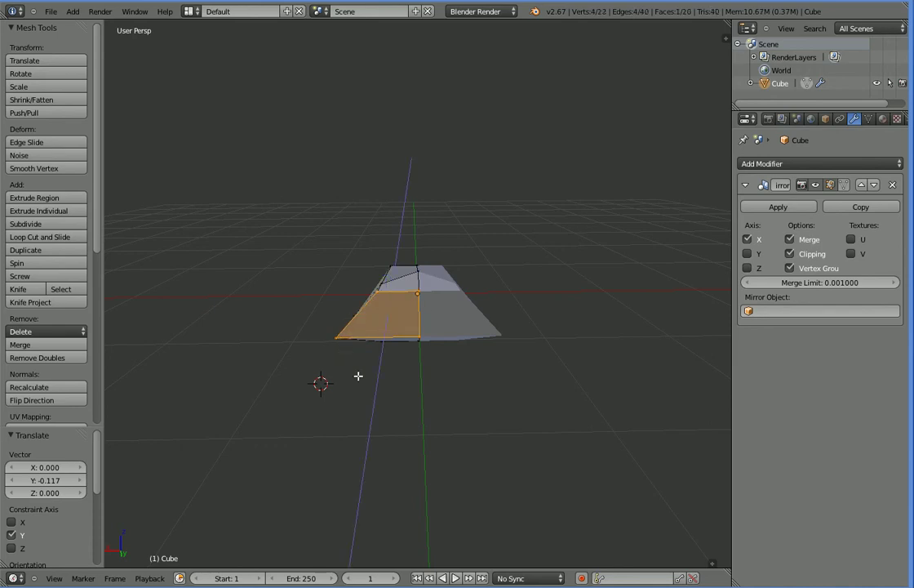
right_click(358, 376)
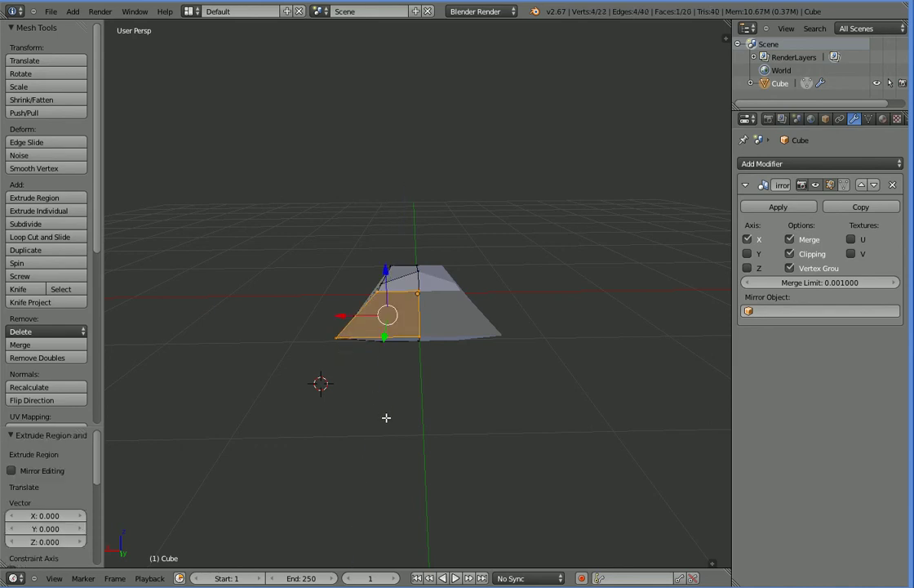
- Scale the extruded end face to about 0.701 and move its lower outer corner about -0.228 along X
mouse_move(386, 417)
middle_down()
mouse_move(386, 430)
mouse_move(416, 428)
mouse_move(394, 428)
middle_up()
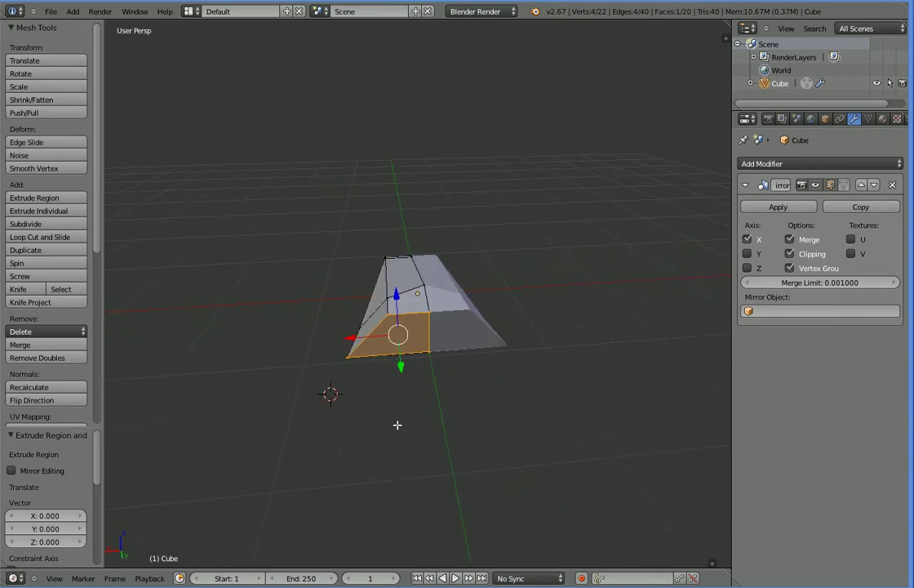
key(s)
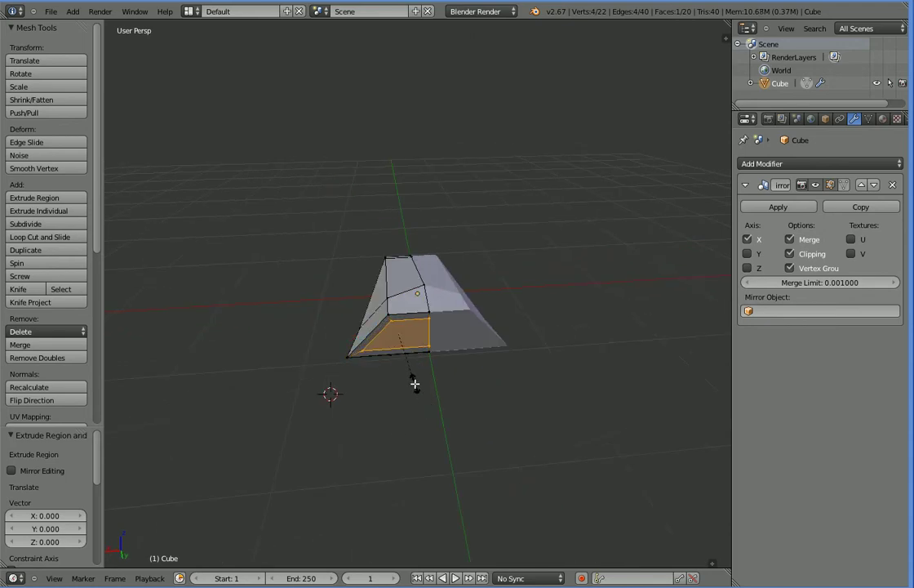
click(414, 382)
right_click(362, 353)
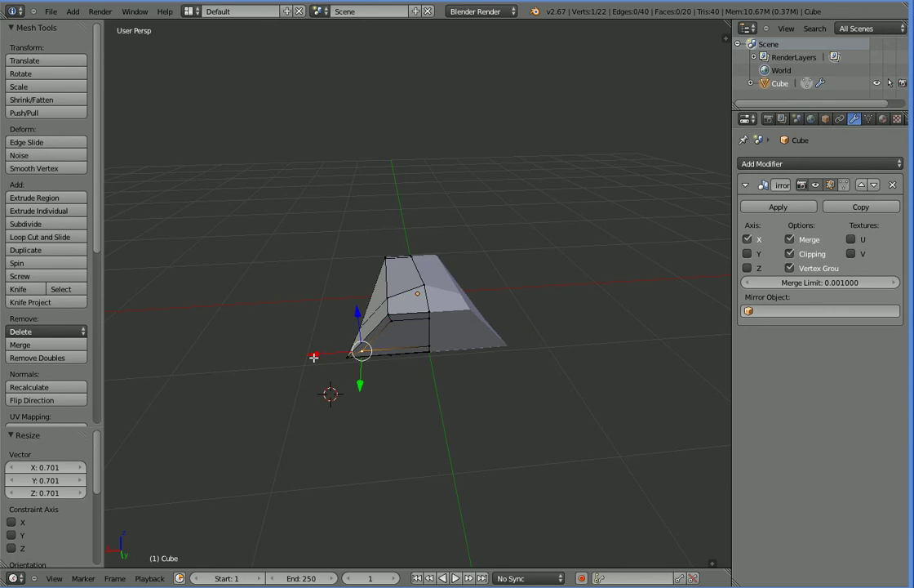
drag(314, 357, 342, 351)
- Select the inset end face and extrude it about 0.07 inward along Y to form a recess
right_click(430, 320)
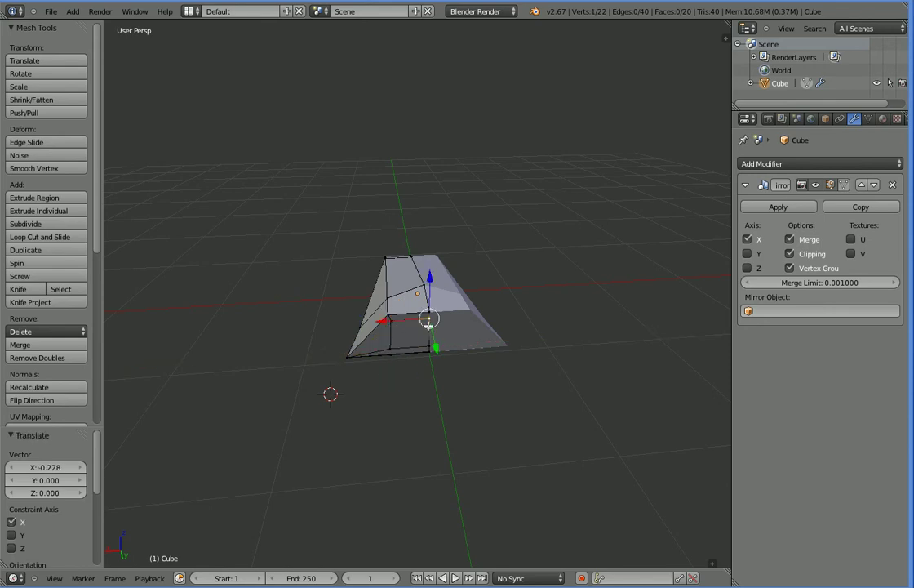
right_click(430, 344)
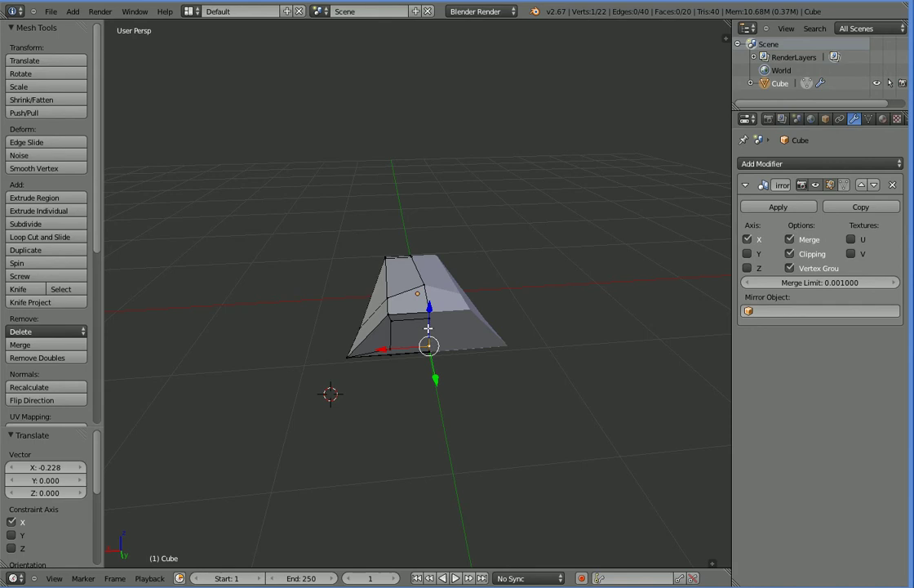
shift+right_click(428, 323)
shift+right_click(394, 325)
shift+right_click(392, 344)
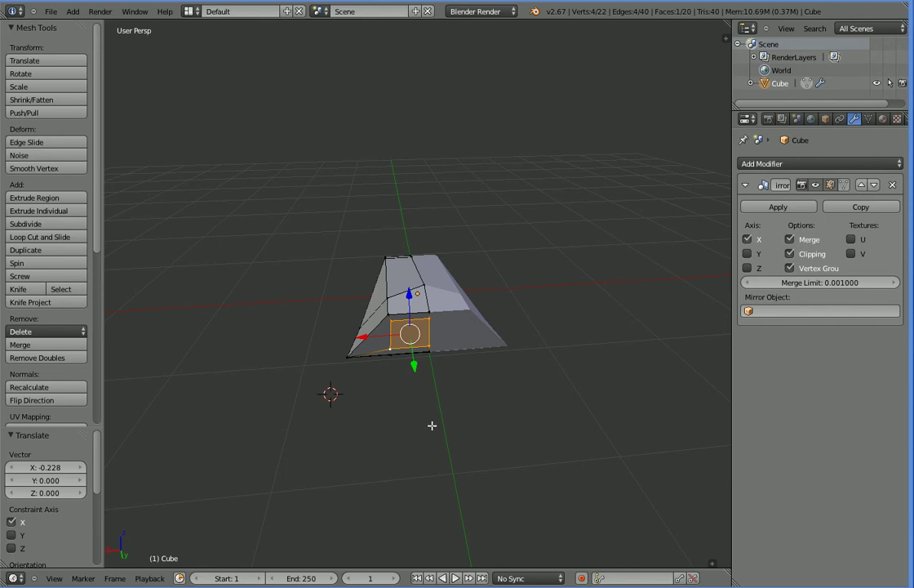
key(e)
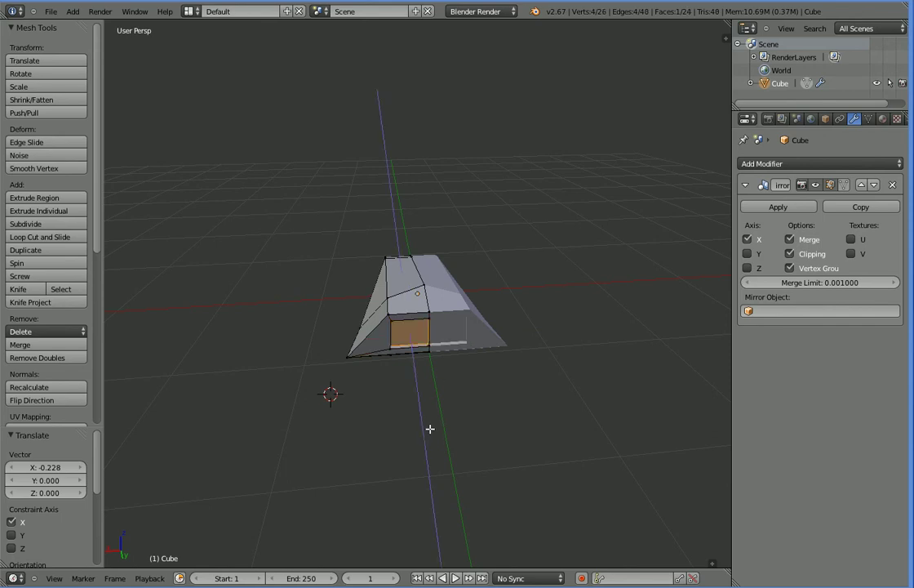
click(428, 428)
- Delete the vertical centre-line edge between the upper and lower vertices at the recess's opening
middle_drag(427, 428, 496, 424)
scroll(464, 408, up, 3)
scroll(524, 417, up, 1)
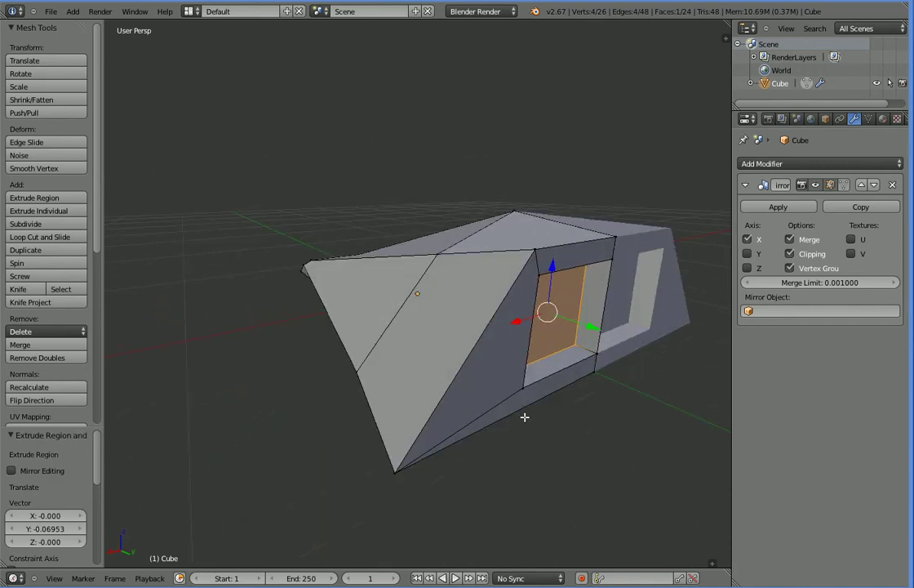
right_click(596, 351)
middle_drag(588, 286, 547, 351)
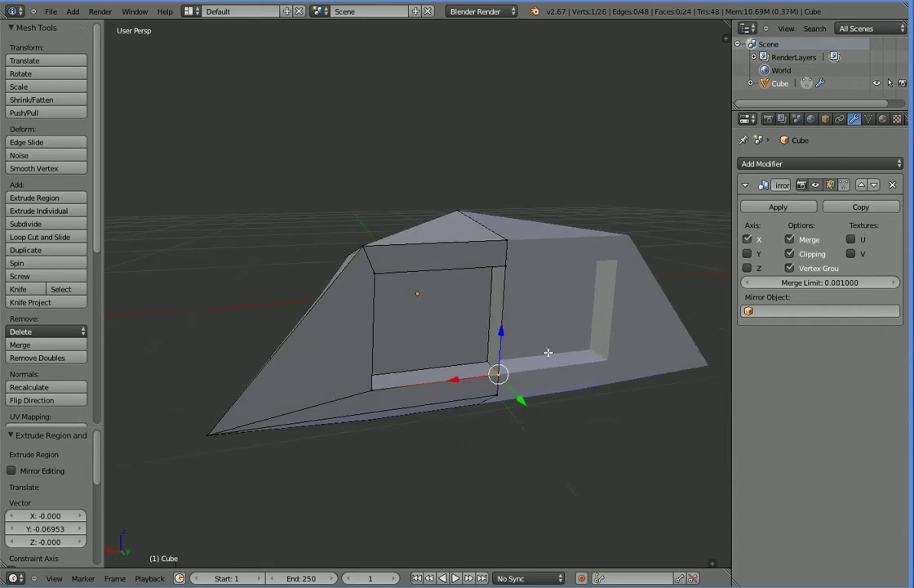
shift+right_click(505, 270)
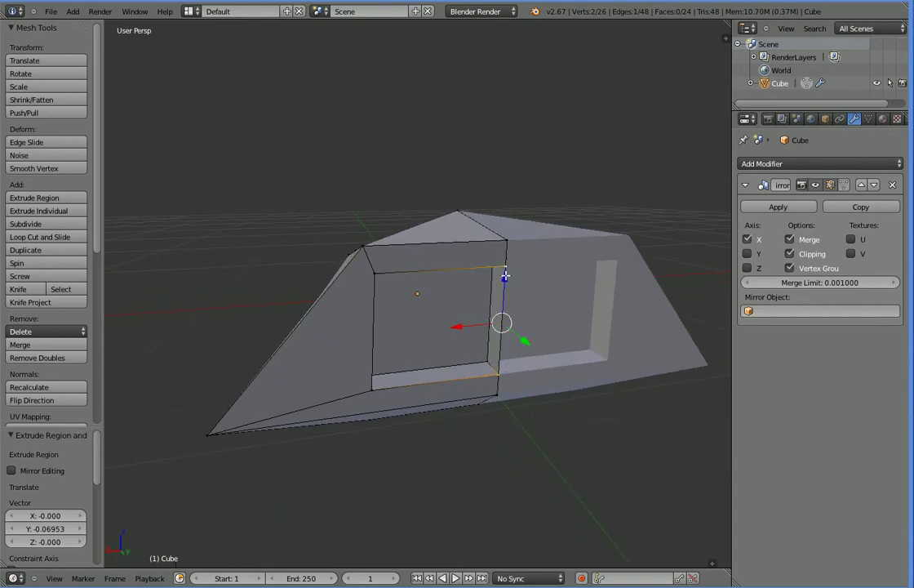
right_click(501, 373)
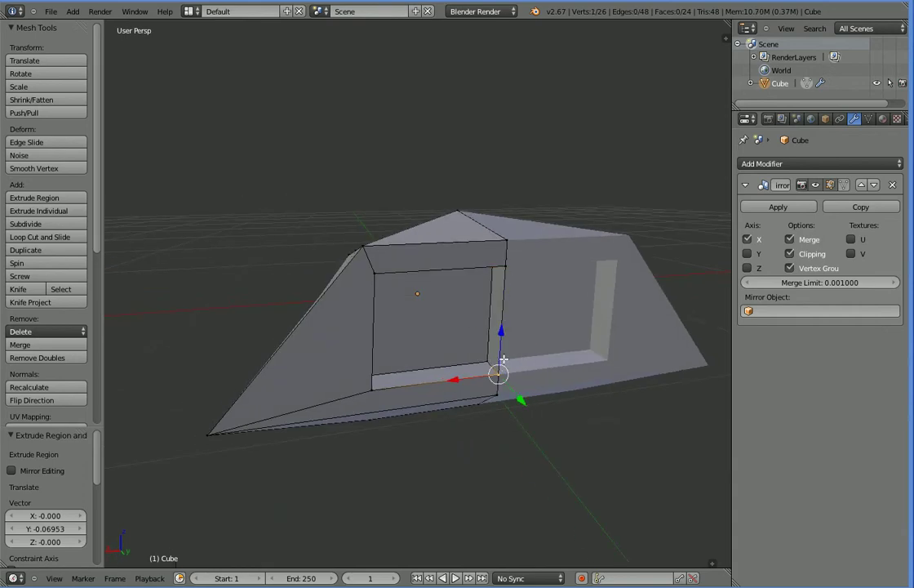
shift+right_click(508, 268)
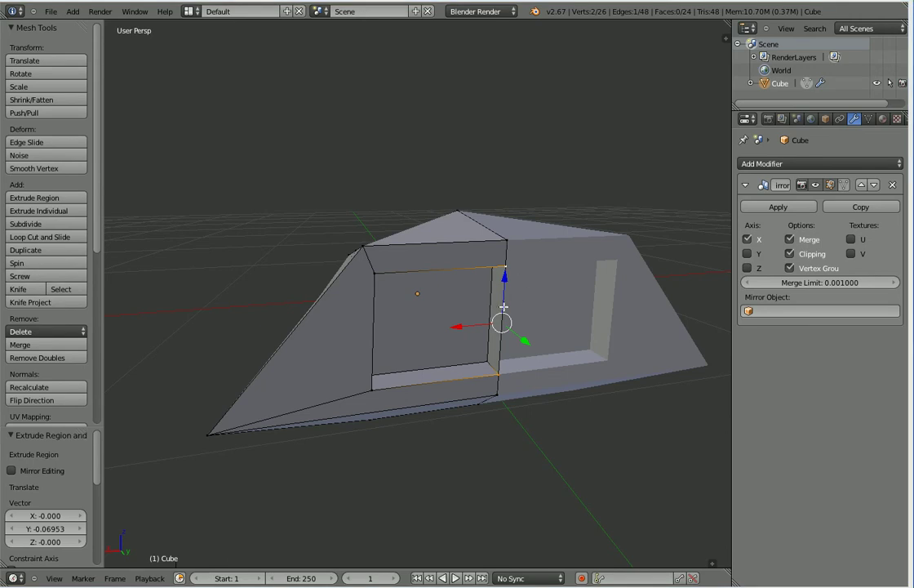
key(x)
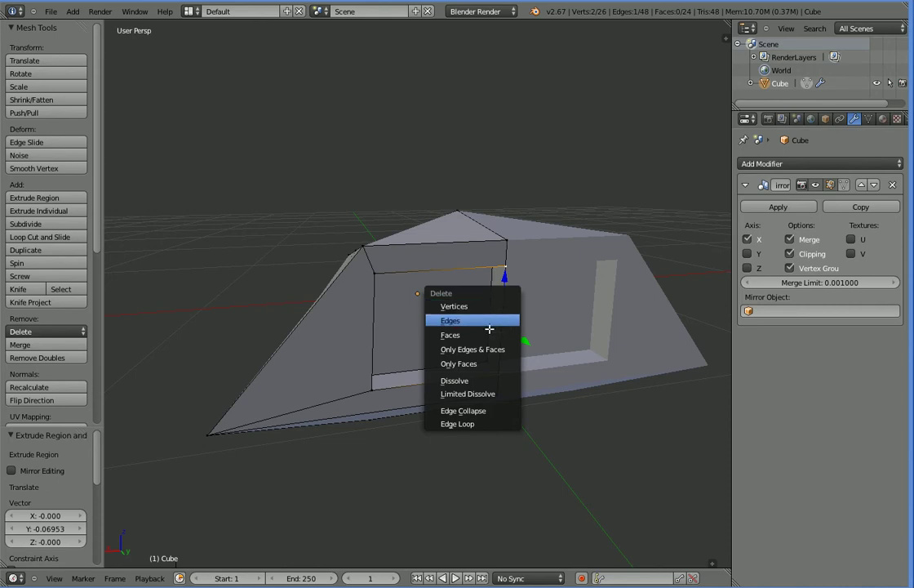
click(488, 323)
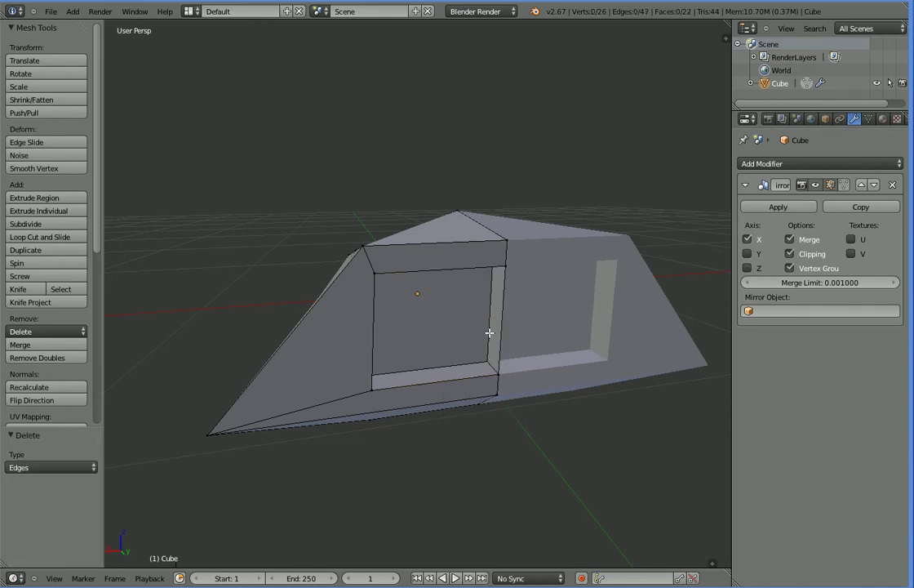
- Reveal the hidden header of the 3D view
shift+right_click(503, 273)
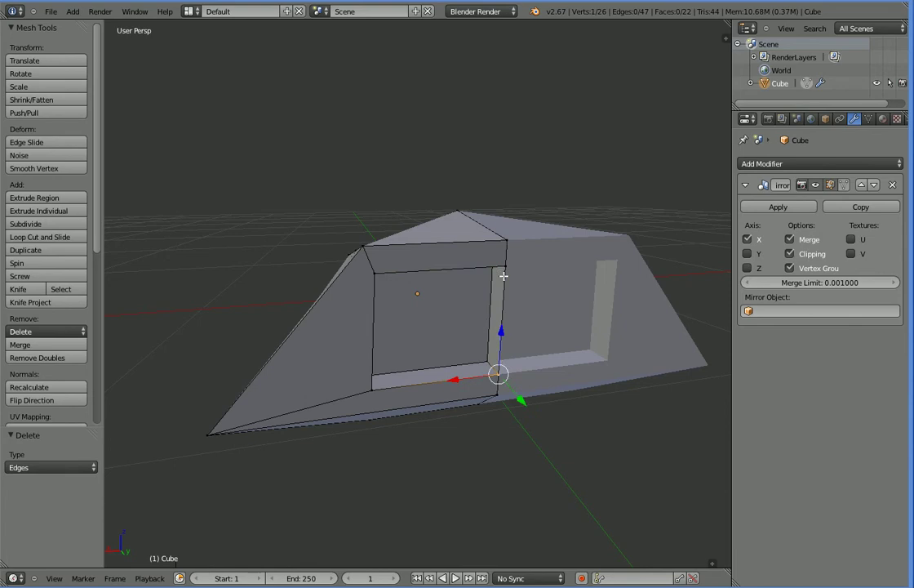
middle_drag(505, 412, 434, 402)
scroll(496, 390, up, 5)
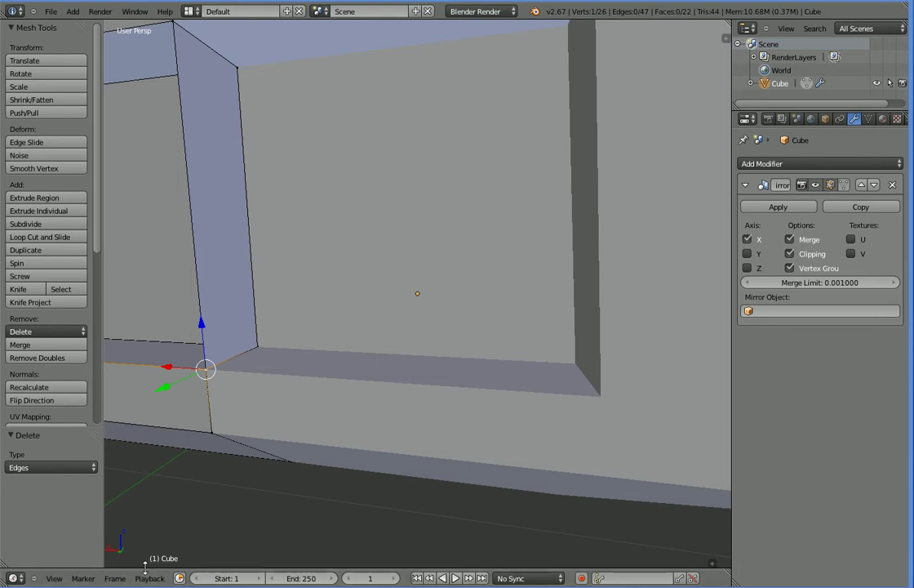
mouse_move(144, 568)
mouse_down()
mouse_move(159, 487)
mouse_move(162, 572)
mouse_up()
drag(712, 564, 708, 550)
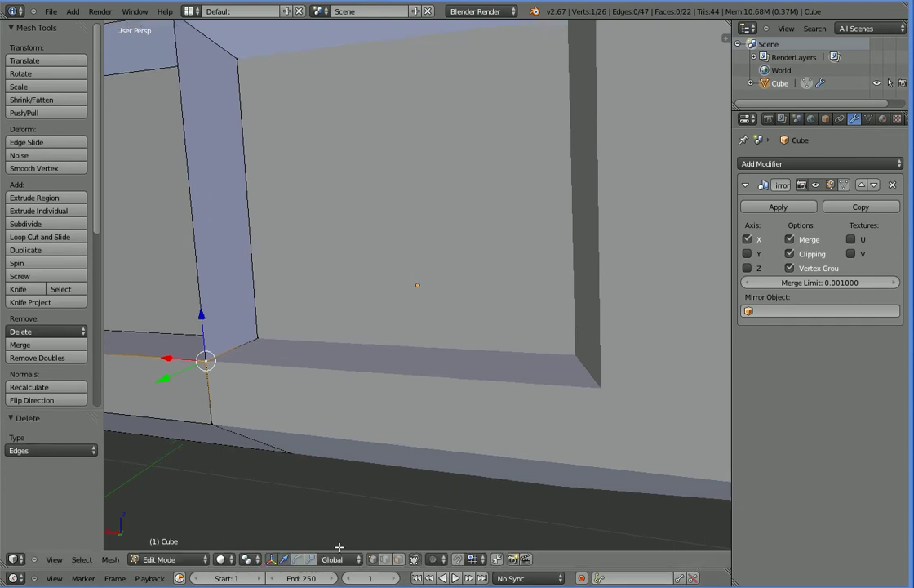
- In edge select mode, delete the long vertical edge on the centre line that holds the wall dividing the recess
click(397, 560)
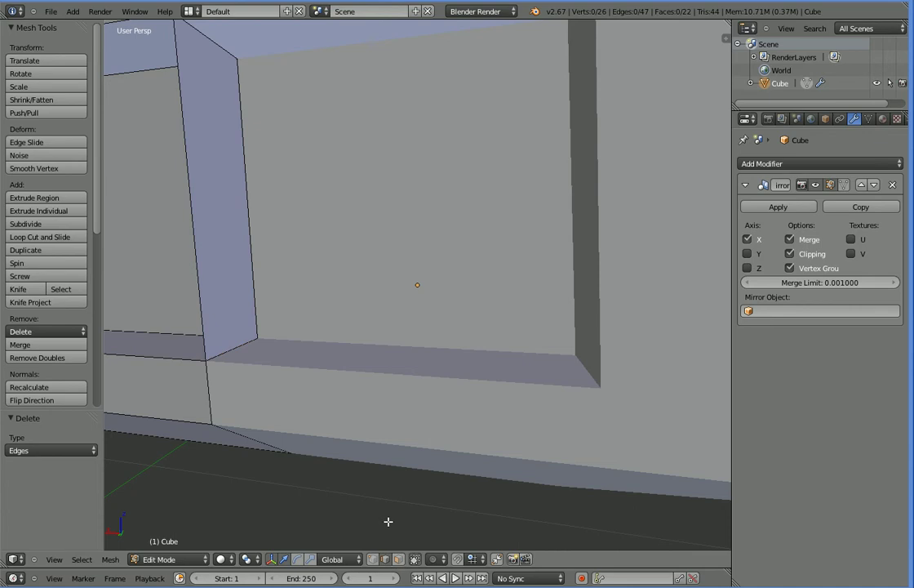
right_click(195, 225)
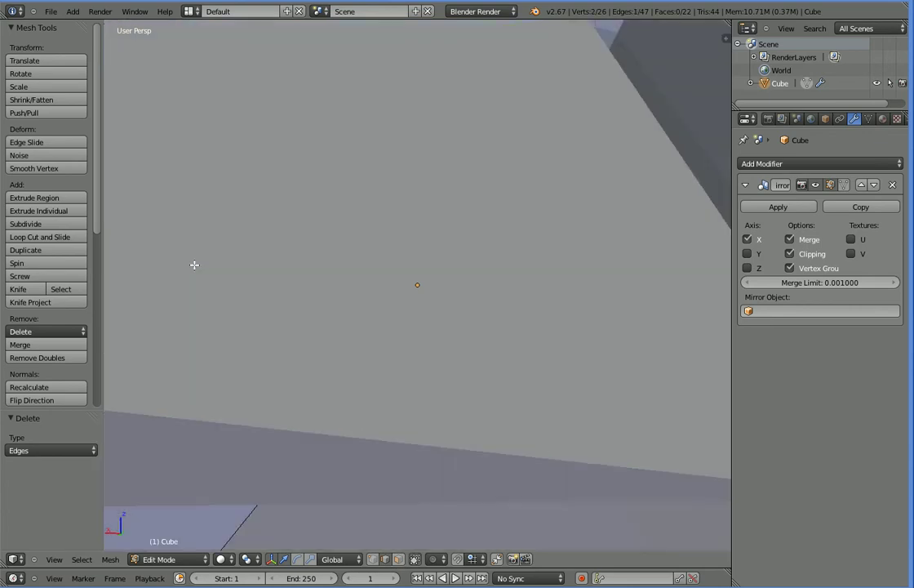
middle_drag(194, 265, 241, 303)
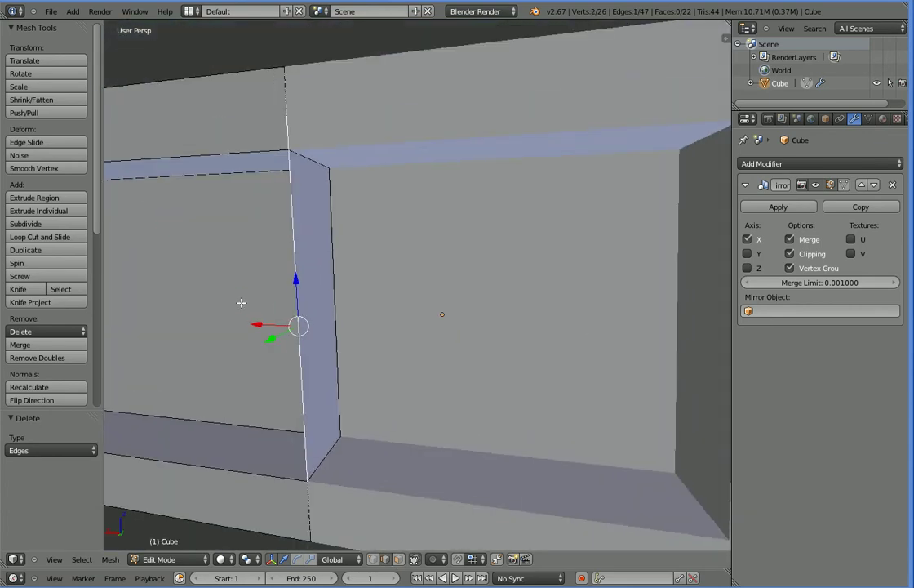
key(x)
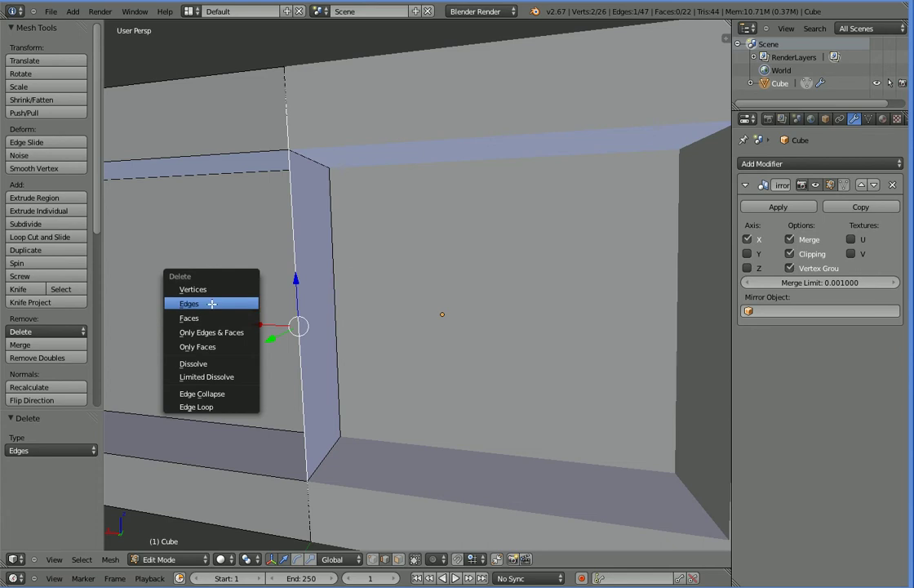
click(208, 302)
mouse_move(212, 304)
middle_down()
mouse_move(245, 316)
mouse_move(242, 303)
mouse_move(225, 303)
middle_up()
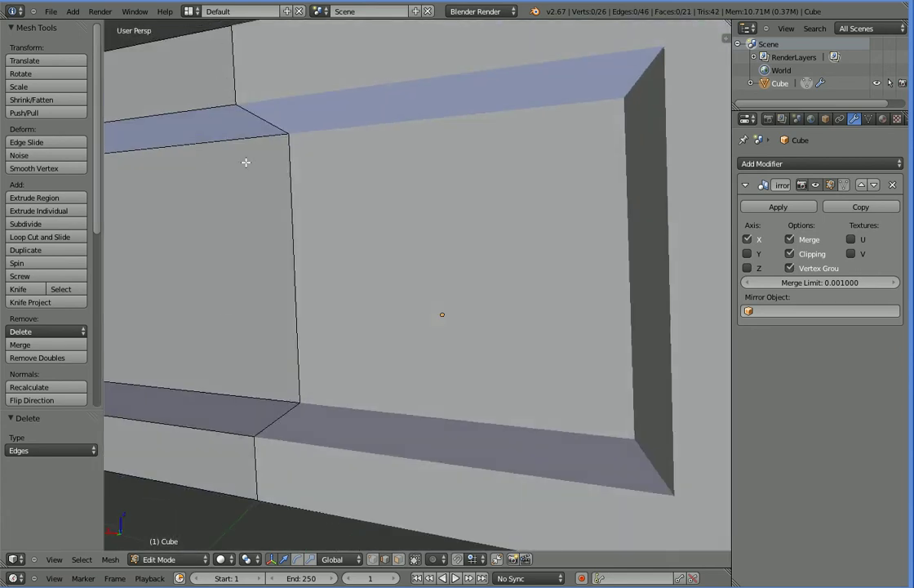
- Add a Bevel modifier to the wedge mesh
middle_drag(237, 443, 472, 376)
scroll(243, 443, down, 3)
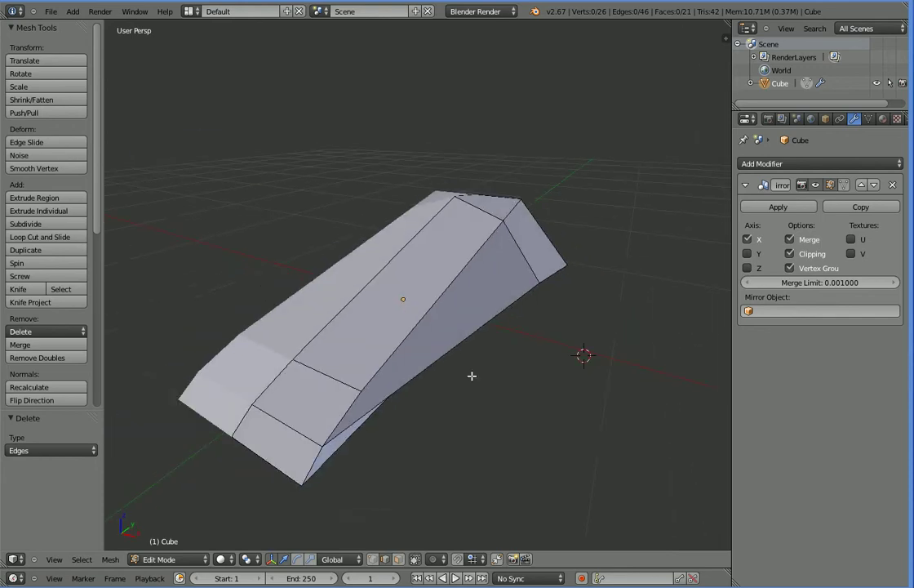
click(852, 164)
click(624, 206)
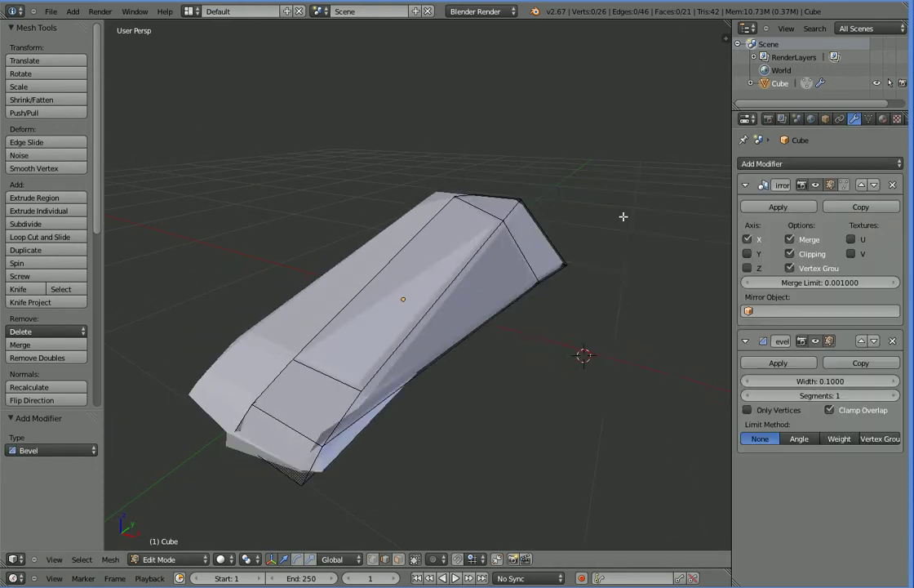
- UV-unwrap the whole mesh from the top view using Project From View, and save the file
middle_drag(622, 217, 516, 357)
key(a)
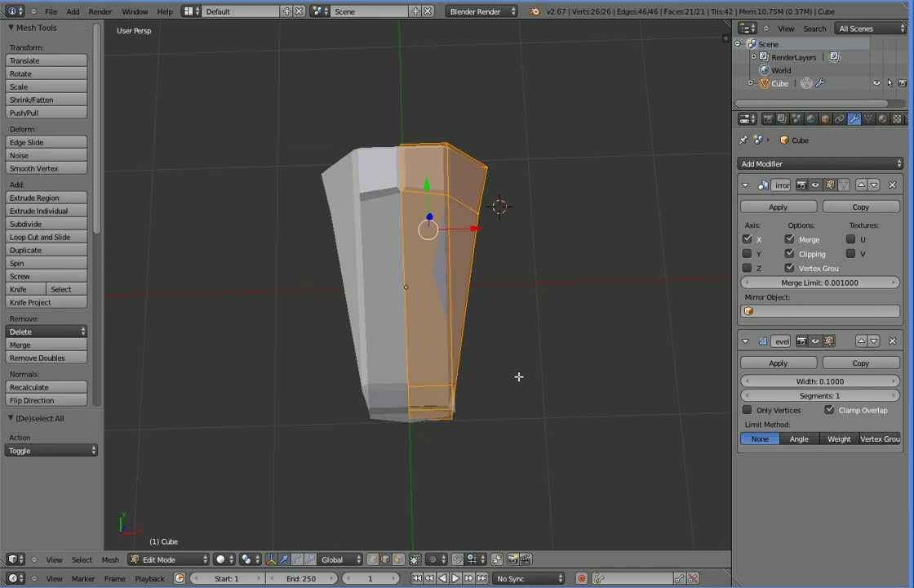
key(KP_7)
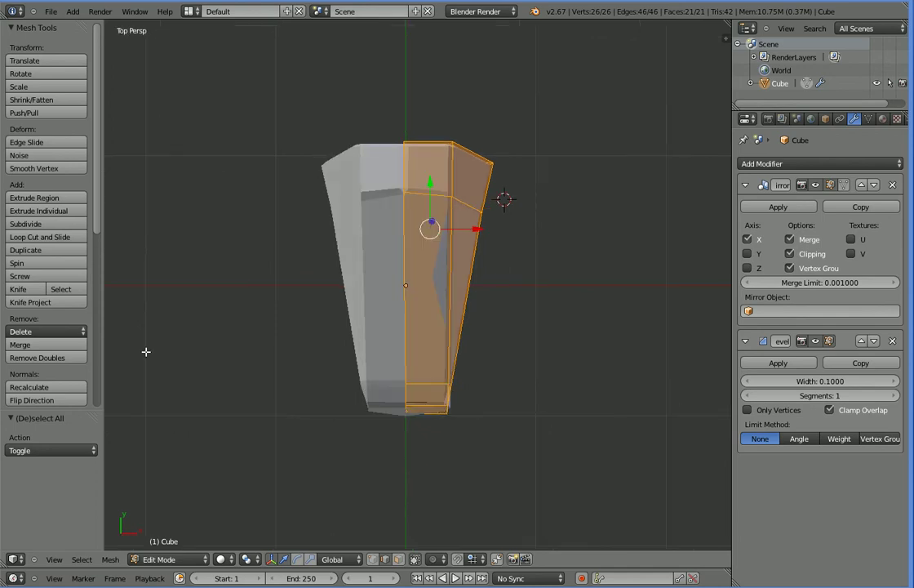
scroll(66, 371, down, 1)
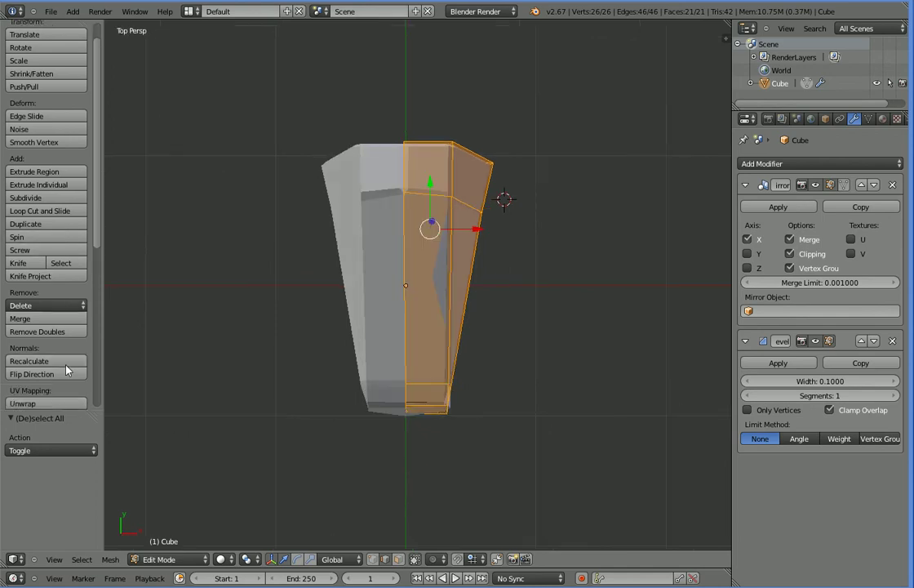
scroll(66, 368, down, 1)
click(57, 373)
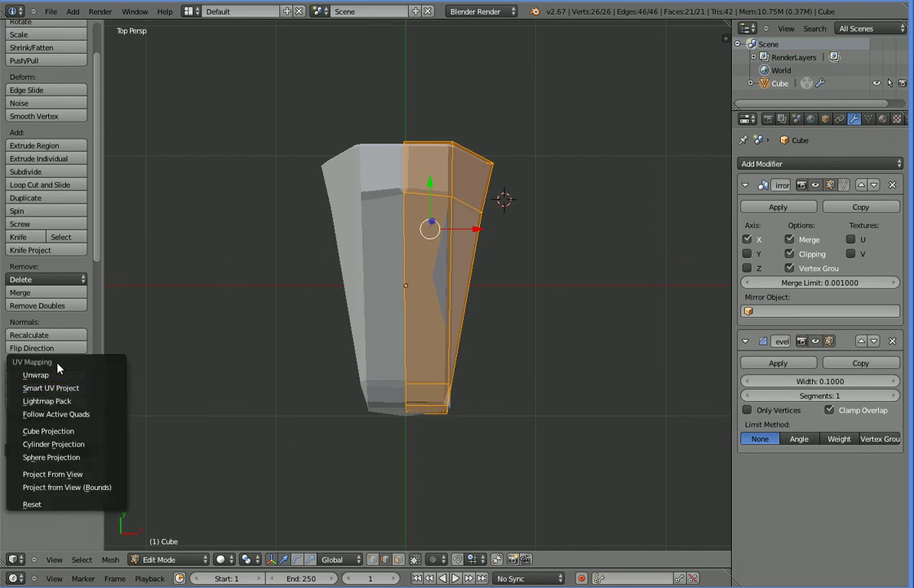
click(77, 477)
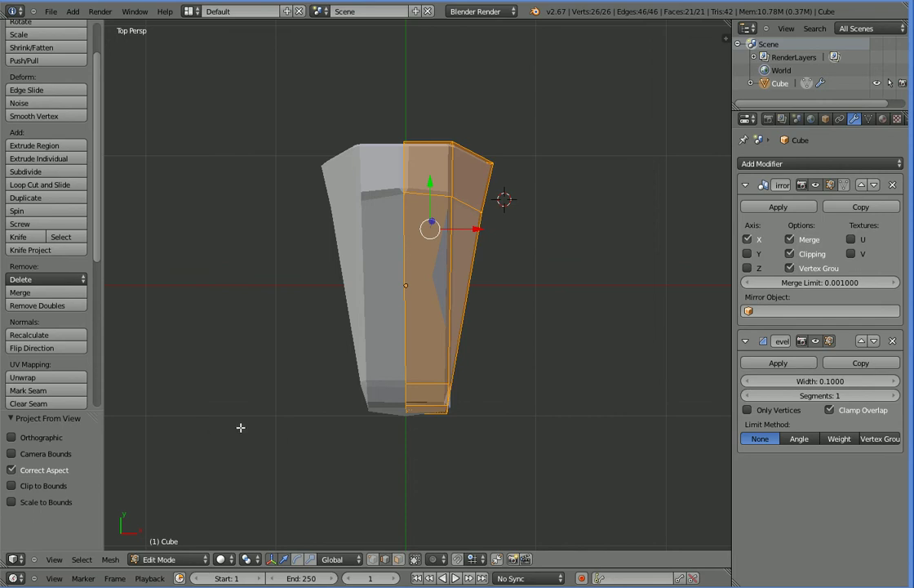
key(ctrl+s)
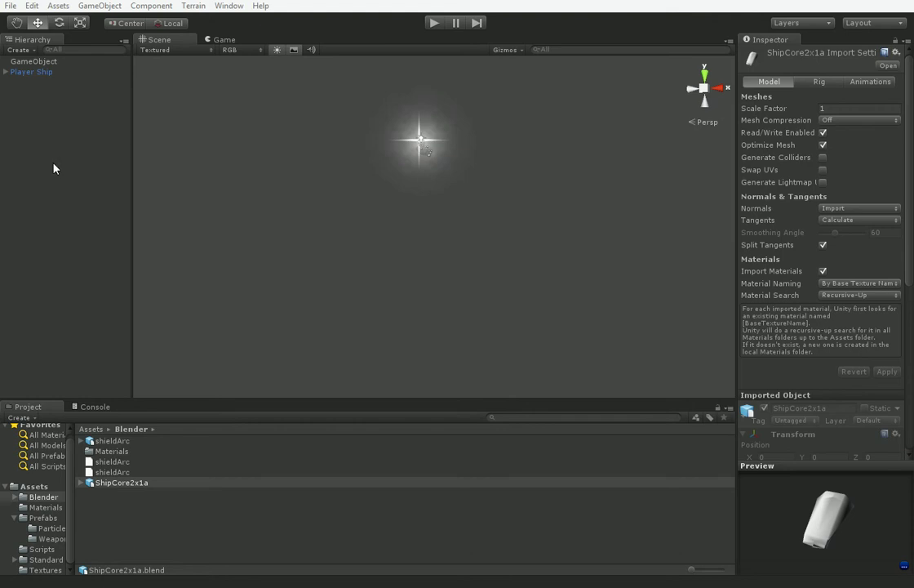
- In Unity, assign the Cube mesh of the ShipCore2x1a model to the Mesh Filter of Player Ship's Capsule
click(6, 73)
click(26, 81)
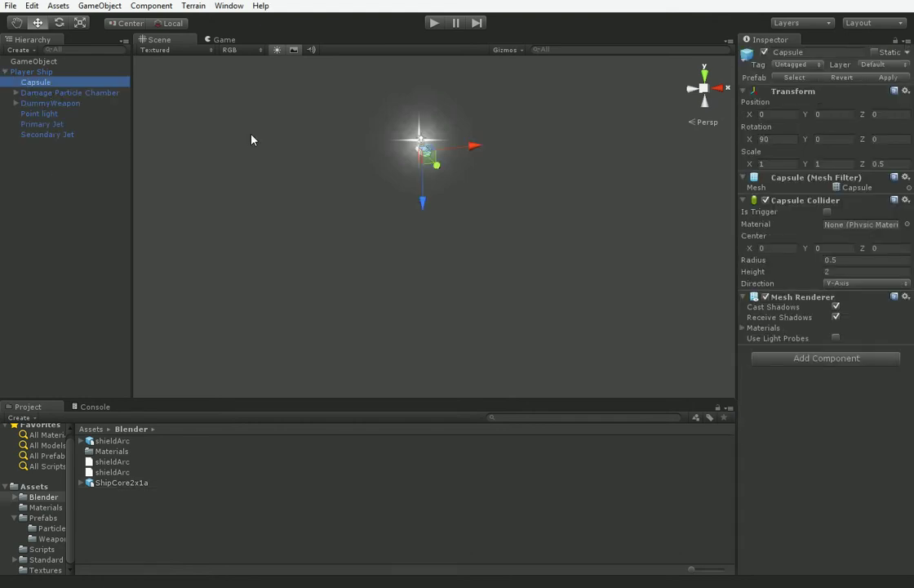
click(80, 482)
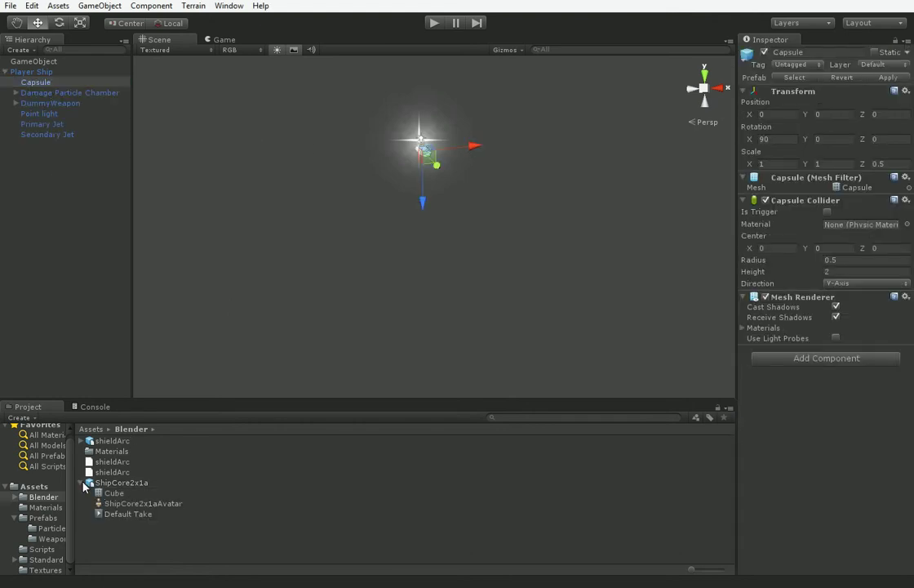
click(120, 494)
drag(123, 496, 870, 189)
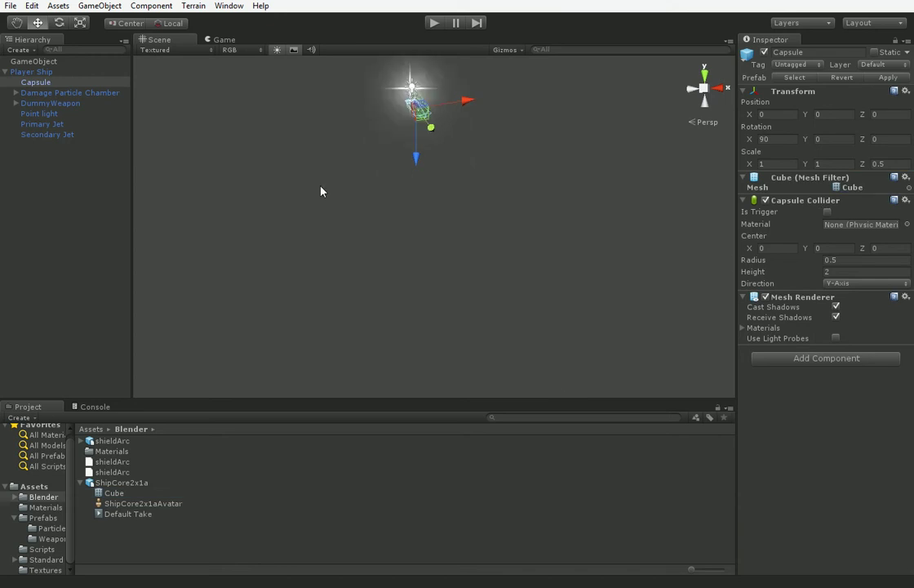
- Frame the Capsule in the scene and examine its new mesh against the collider from several angles
double_click(48, 82)
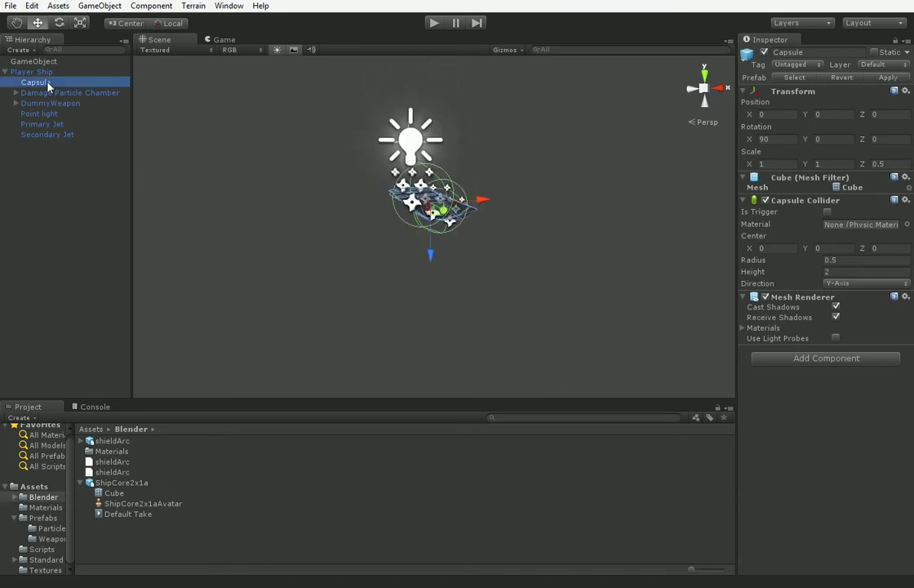
right_drag(343, 261, 303, 371)
scroll(326, 261, up, 5)
right_drag(327, 261, 231, 153)
scroll(367, 273, down, 2)
middle_drag(350, 268, 220, 113)
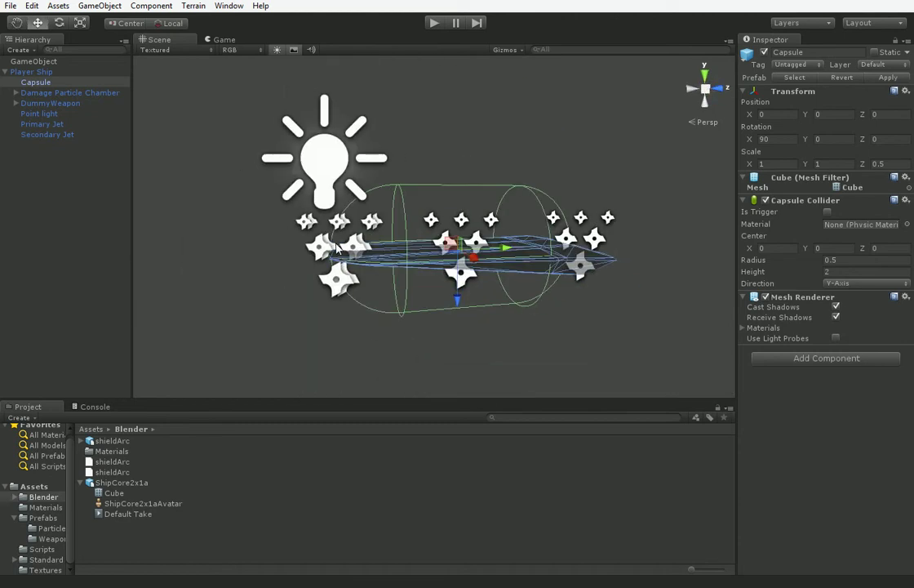
right_drag(339, 261, 375, 383)
right_drag(324, 246, 470, 406)
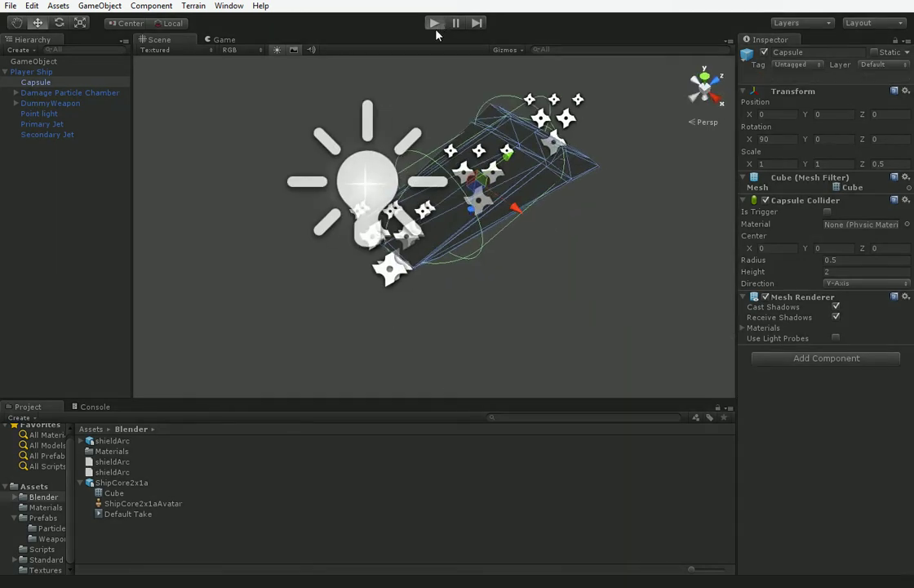
- Run the game to view the new ship mesh in play, stop it, and switch back to Blender
click(434, 24)
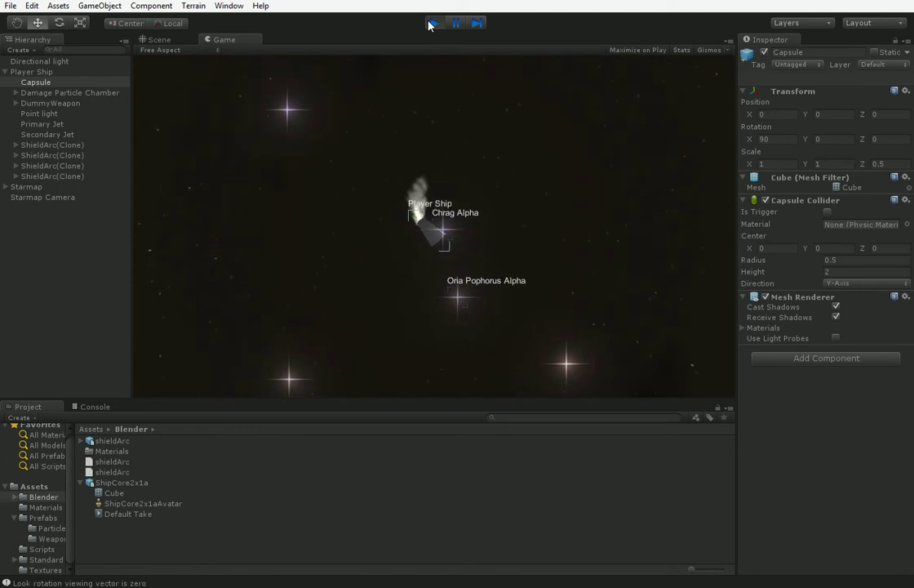
click(433, 24)
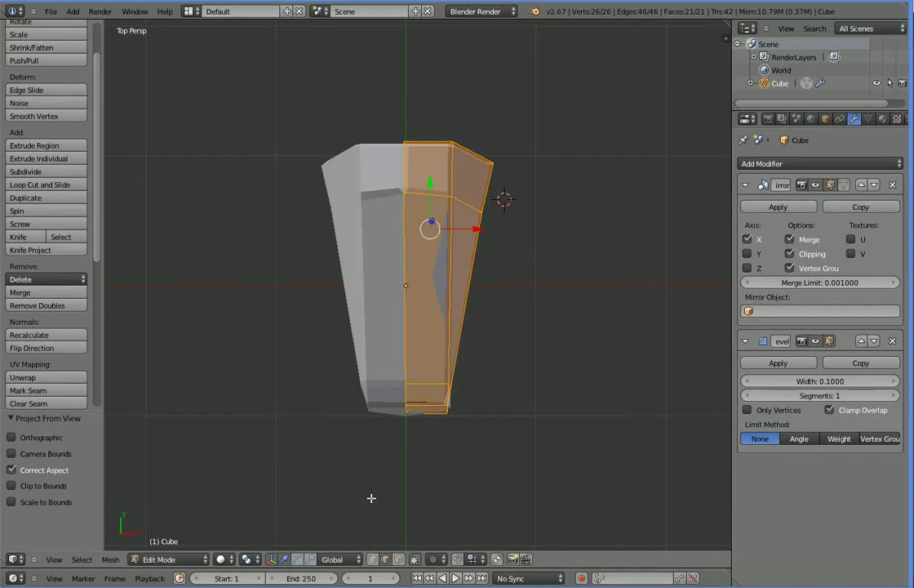
middle_drag(372, 496, 351, 409)
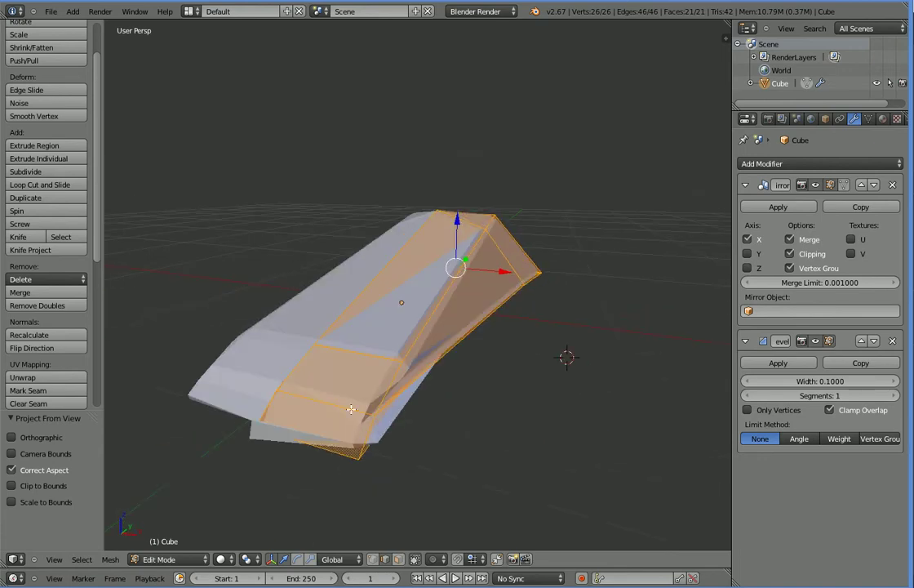
right_click(359, 457)
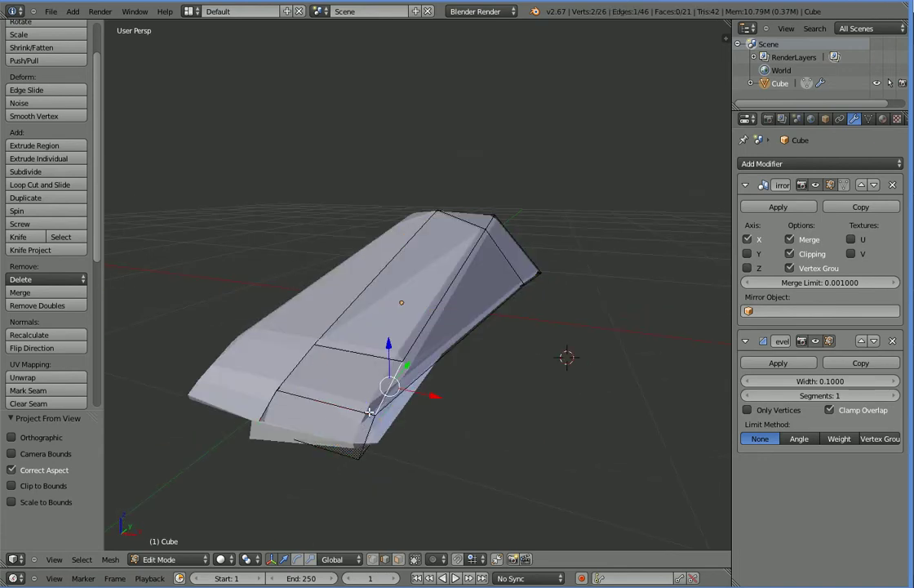
middle_drag(349, 460, 314, 381)
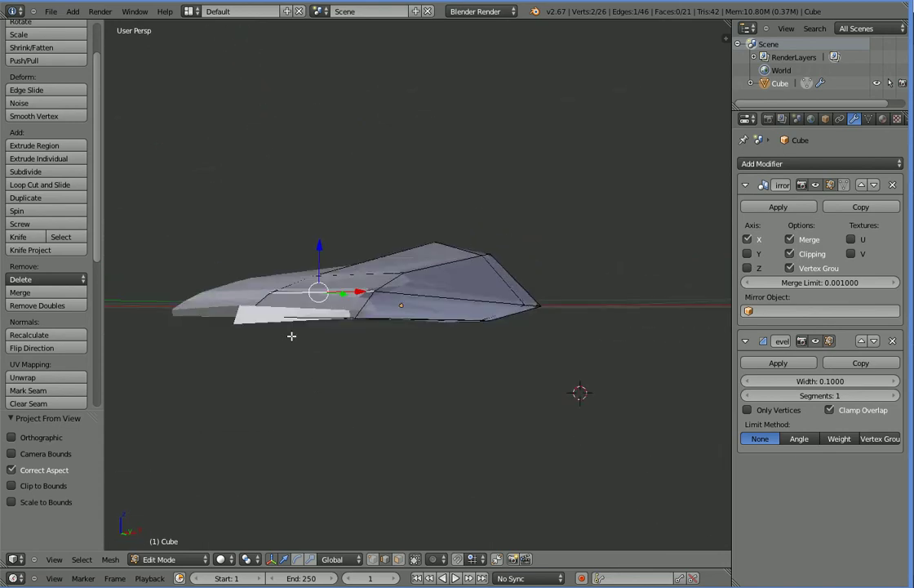
middle_drag(291, 335, 306, 384)
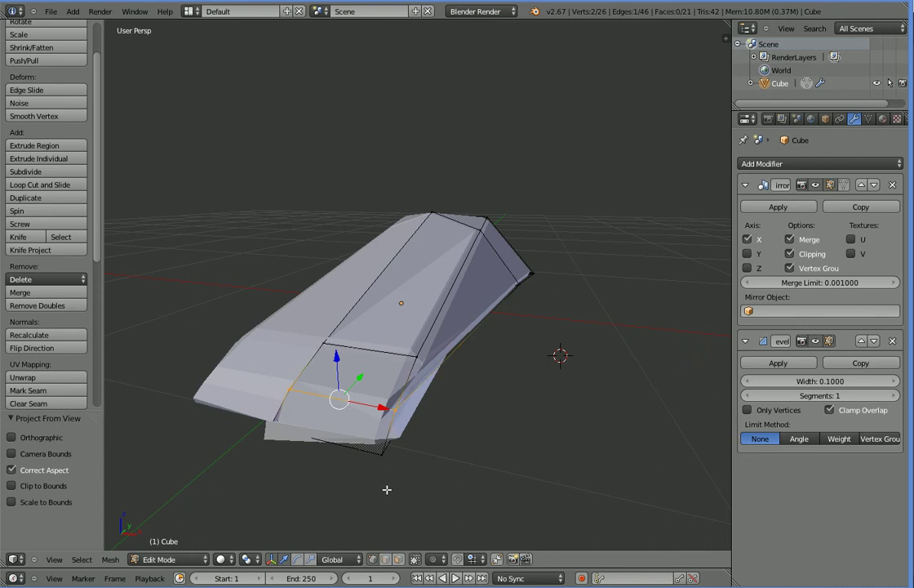
key(g)
right_click(350, 495)
key(g)
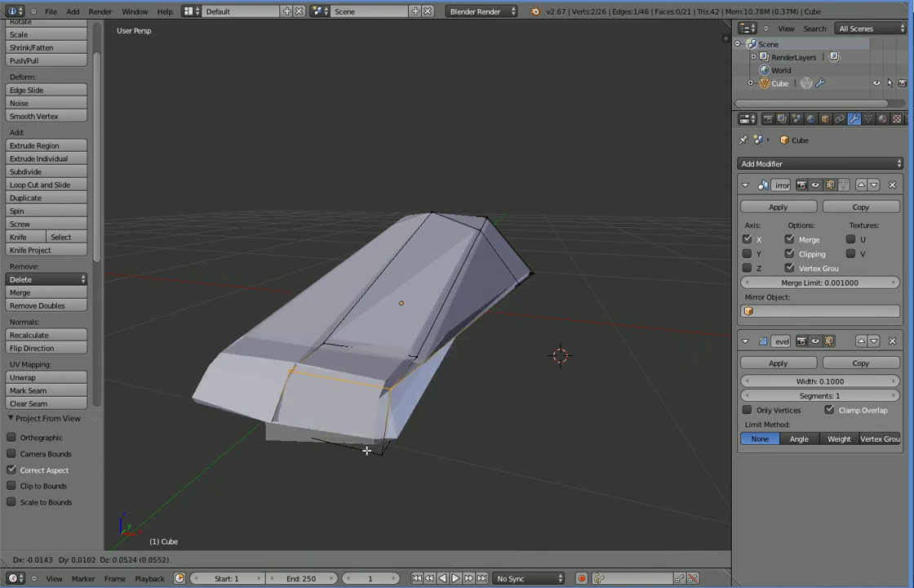
right_click(367, 449)
- Move the lower outer corner vertex at the wedge's narrow end about -0.051 along X
right_click(381, 453)
drag(421, 460, 402, 456)
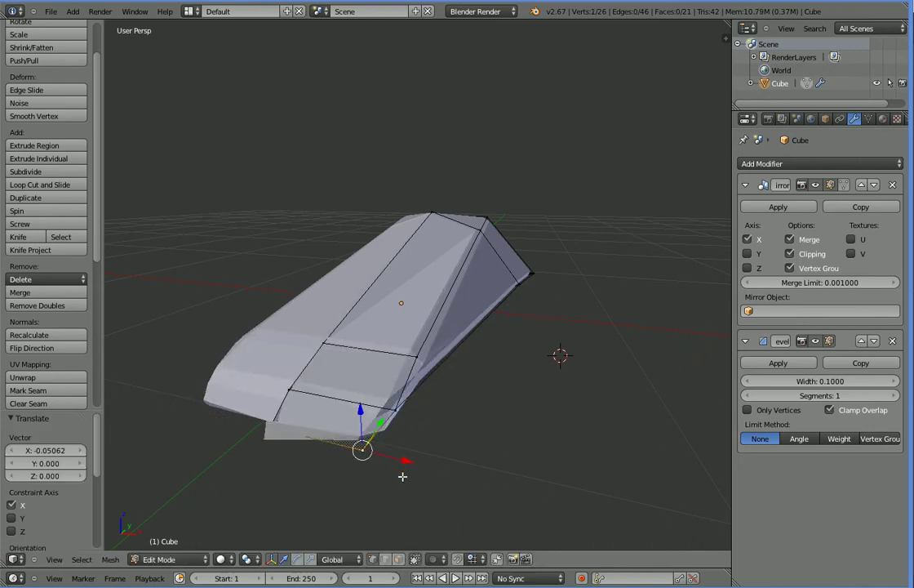
- Apply the Mirror modifier in Object Mode, return to Edit Mode, and undo the mesh back to its unmirrored half
click(779, 207)
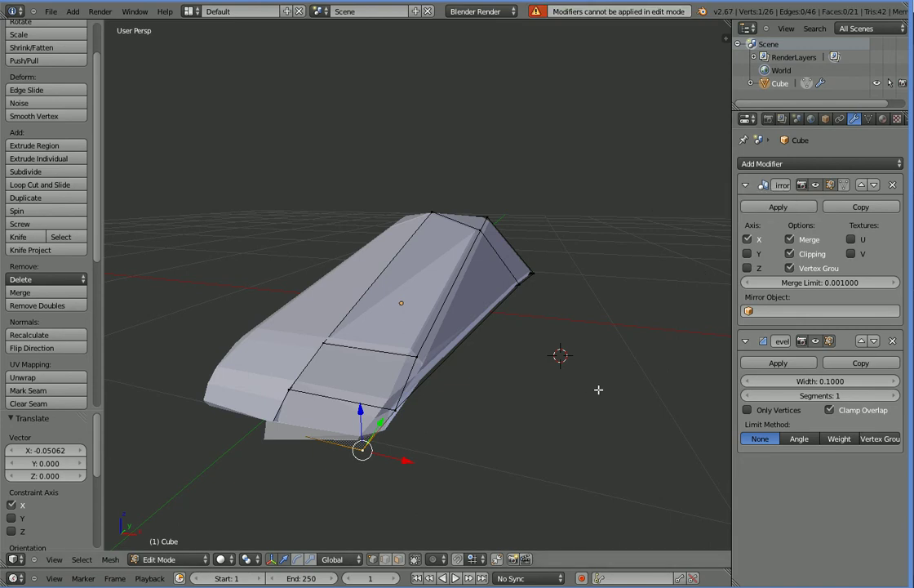
key(Tab)
click(780, 206)
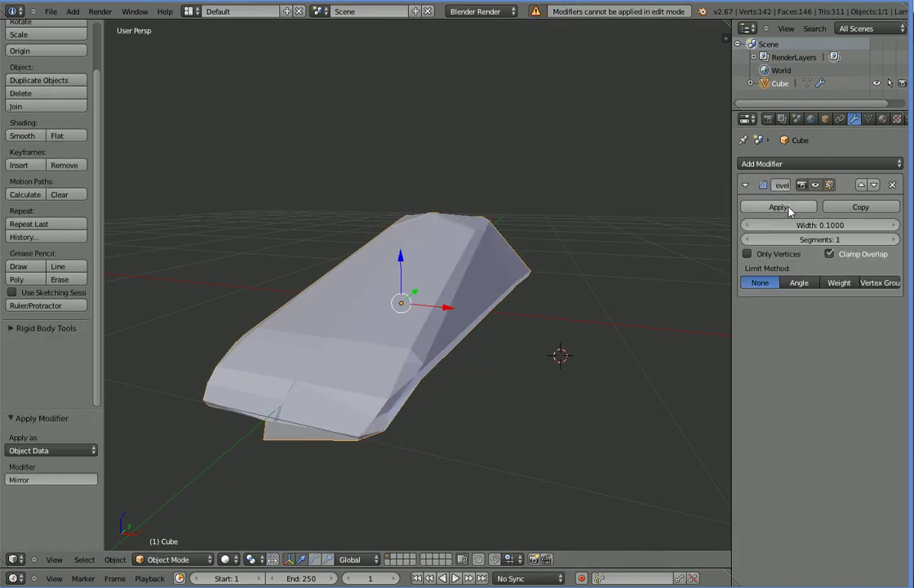
key(Tab)
middle_drag(588, 331, 500, 417)
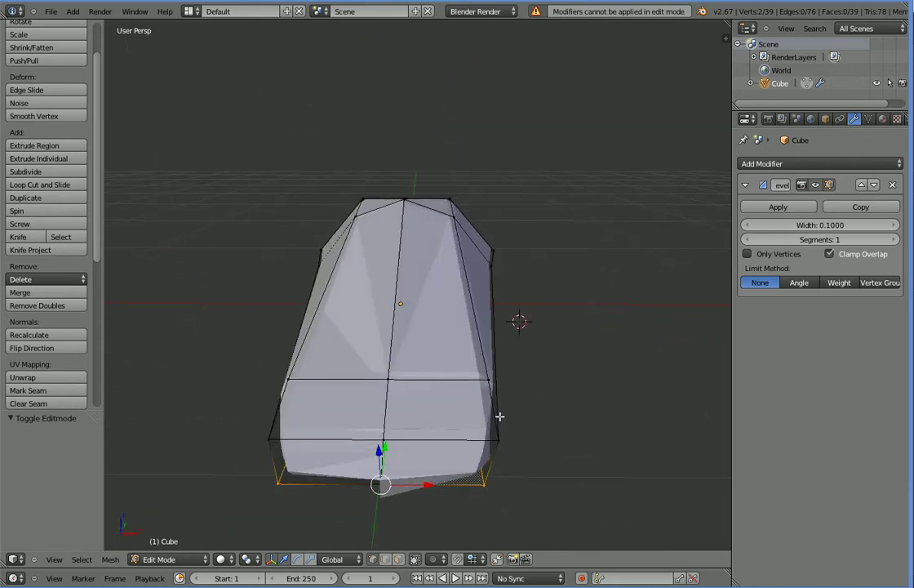
key(ctrl+z)
mouse_move(556, 398)
middle_down()
mouse_move(534, 412)
mouse_move(563, 384)
middle_up()
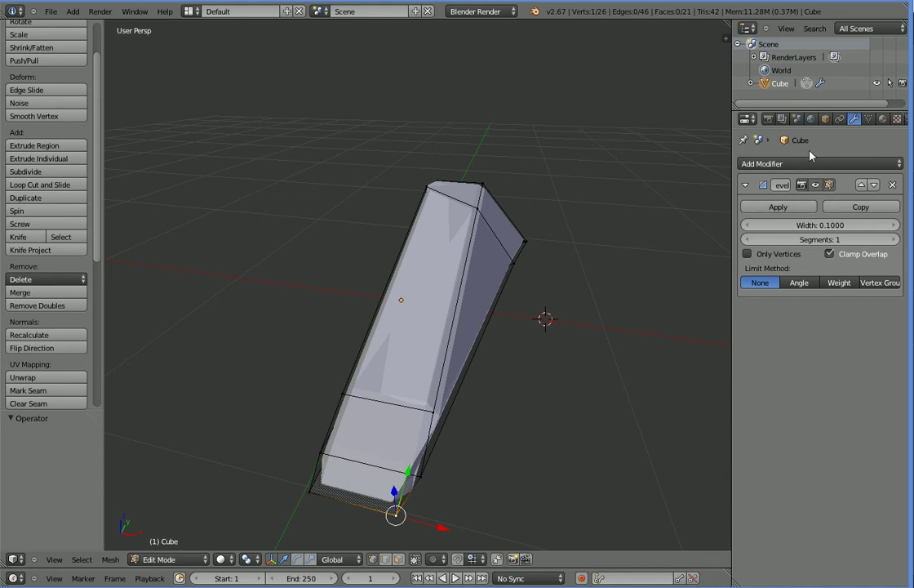
- Add a new X-axis Mirror modifier with Clipping enabled after the Bevel modifier, and save the file
click(828, 164)
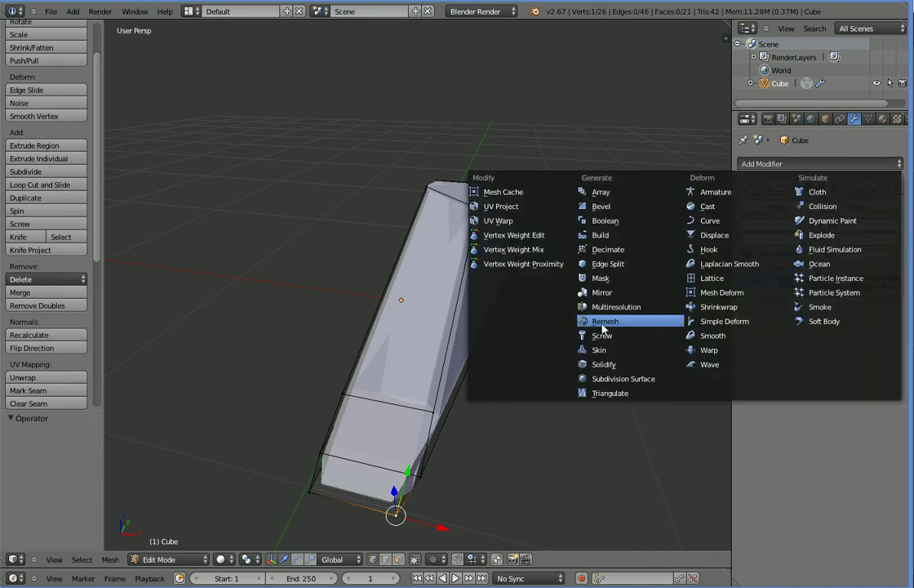
click(604, 296)
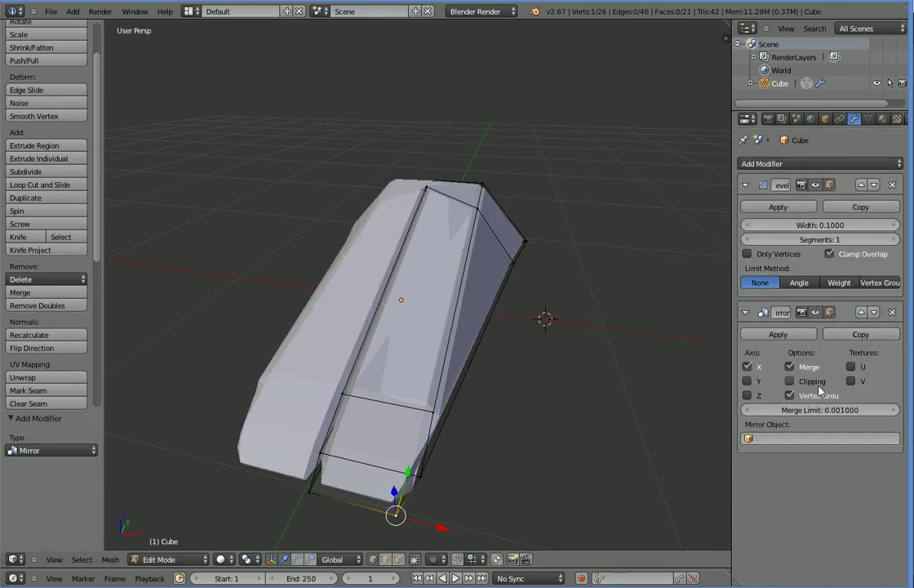
middle_drag(593, 415, 433, 337)
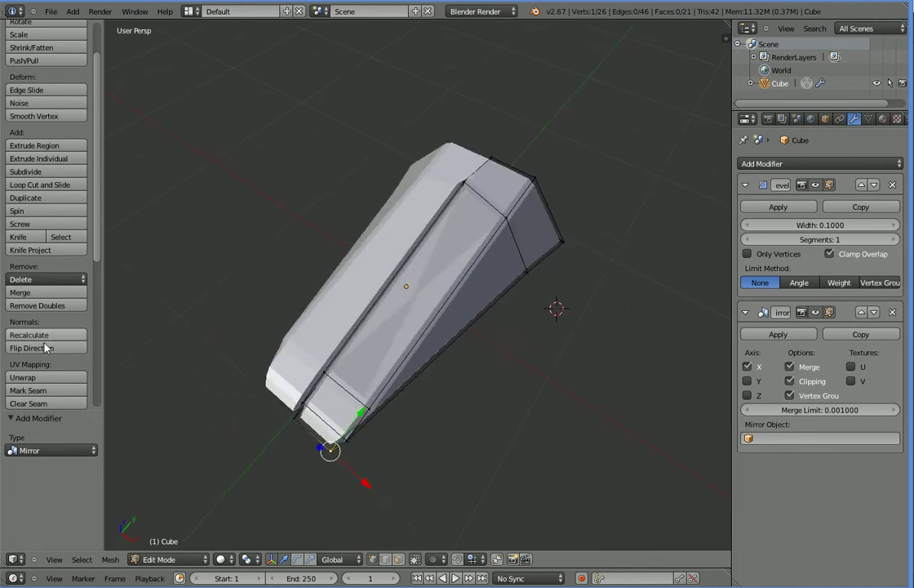
key(ctrl+s)
click(249, 346)
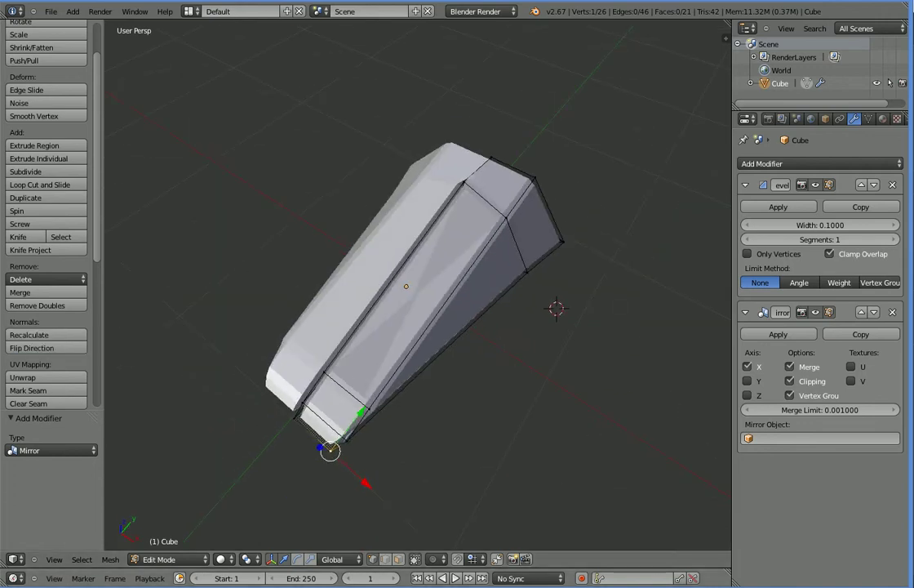
- Switch to Unity and examine the updated ship mesh in the Scene view from several angles and distances
key(alt+Tab)
right_drag(416, 304, 416, 289)
middle_drag(416, 291, 325, 292)
scroll(324, 292, up, 10)
alt+drag(325, 292, 260, 223)
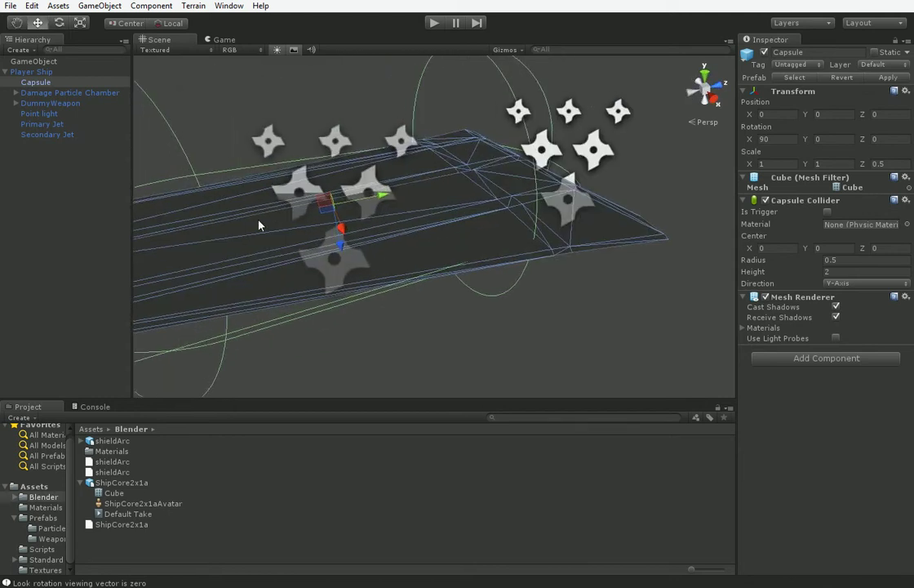
scroll(291, 261, down, 4)
click(376, 337)
middle_drag(375, 338, 410, 341)
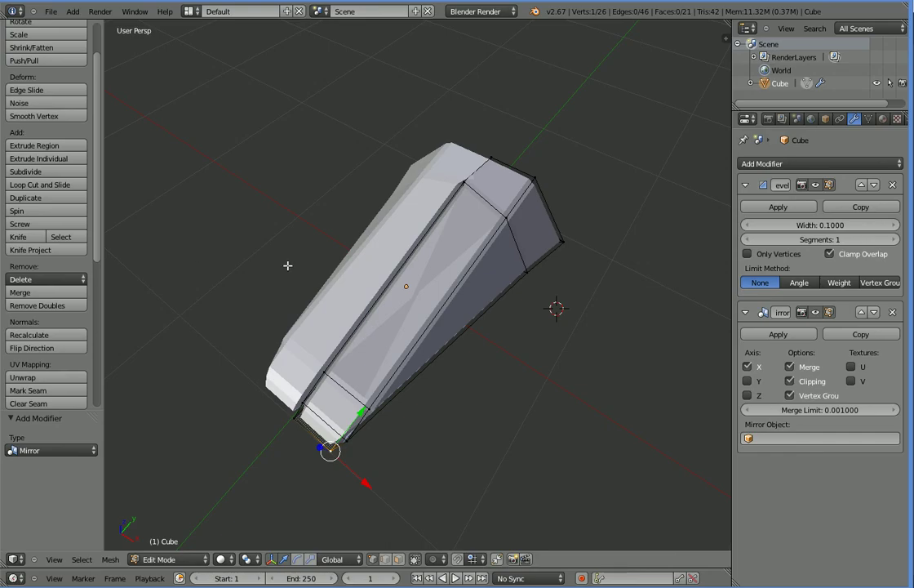
- In Blender, select the whole mesh, flip its normals, and save over the existing file
key(a)
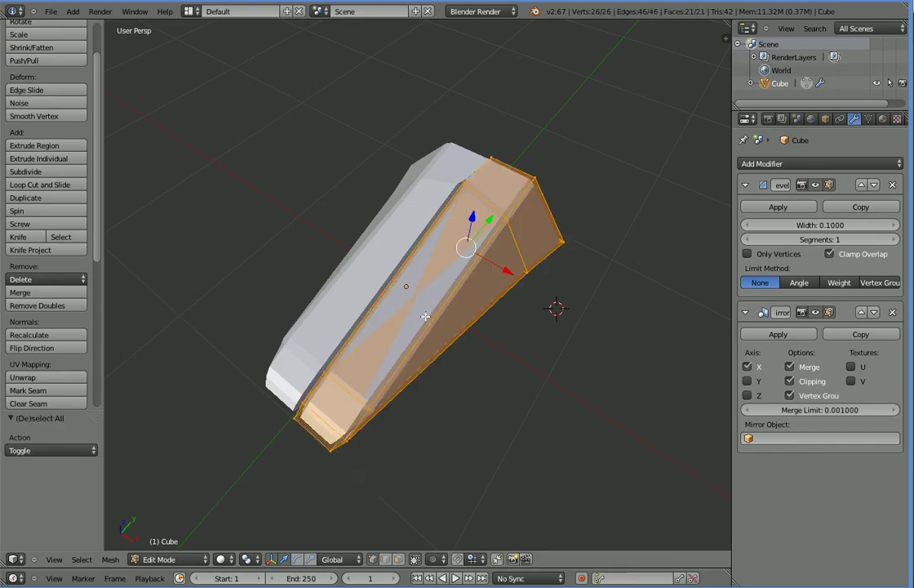
click(59, 350)
key(ctrl+s)
key(Return)
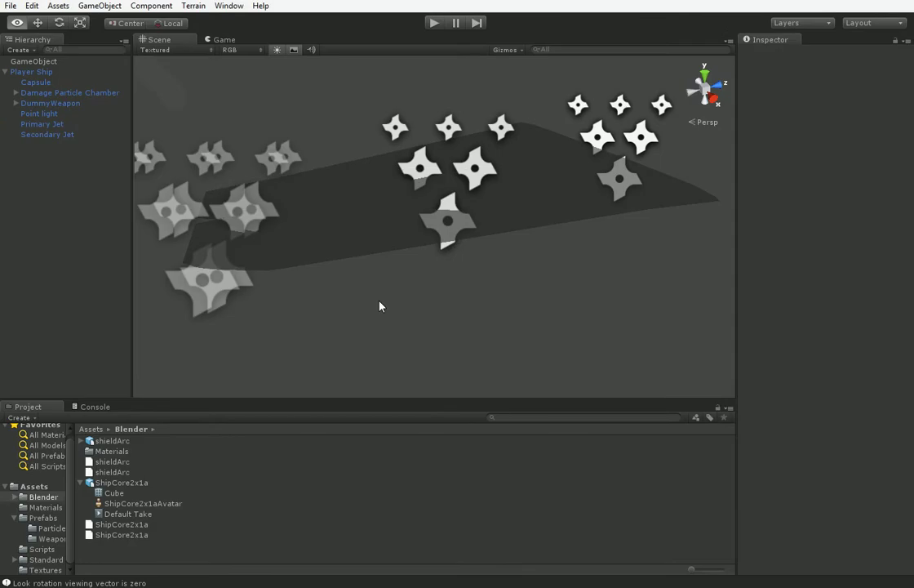
- Examine the reimported ship in Unity's Scene view, selecting the Player Ship and its Capsule child
alt+drag(380, 306, 433, 386)
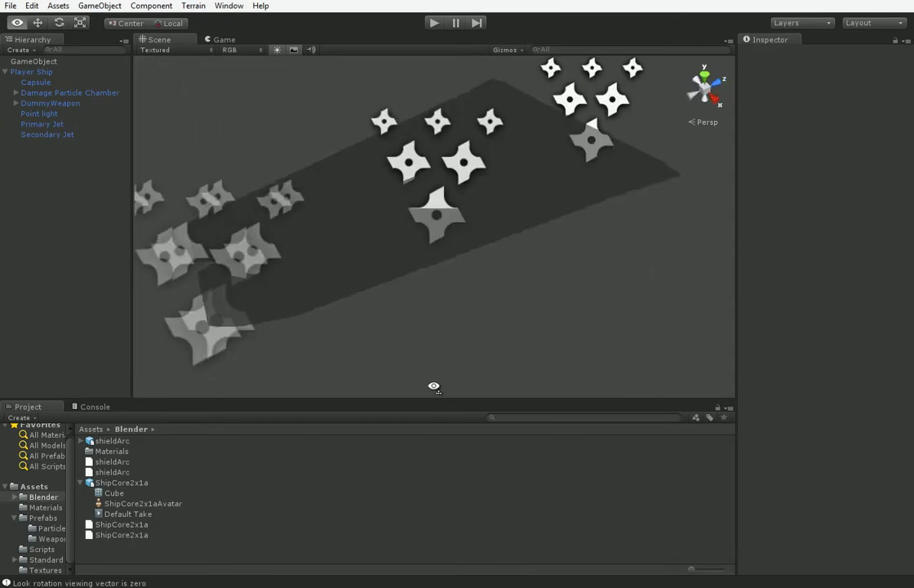
click(376, 261)
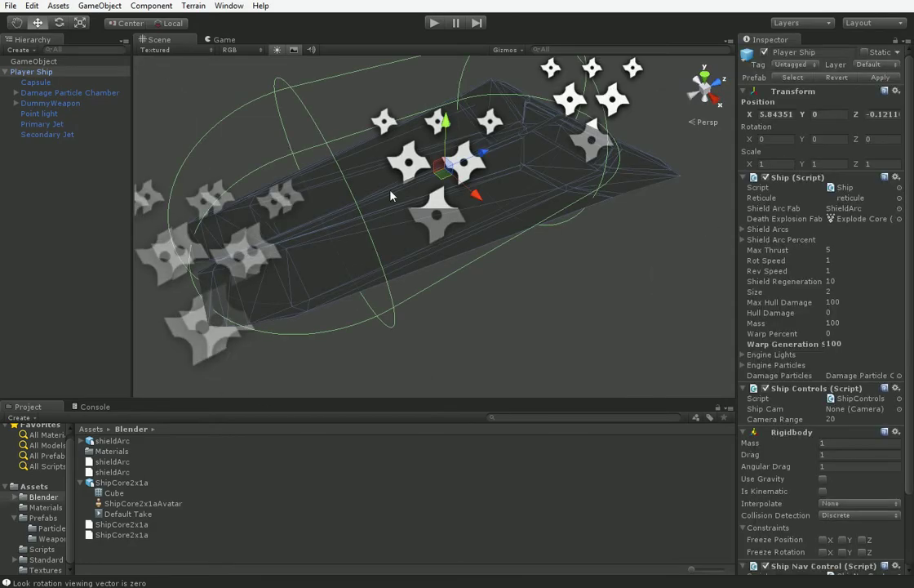
click(36, 82)
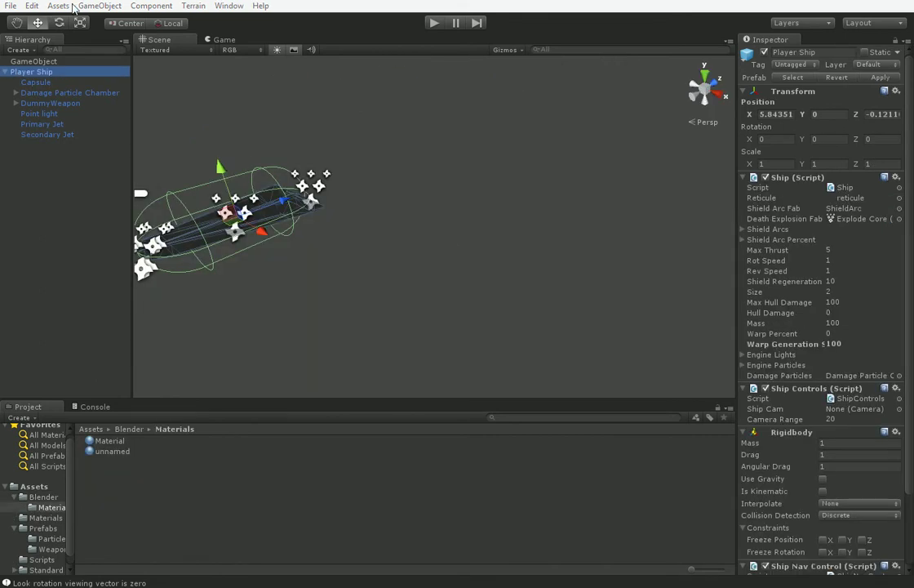
- Add a directional light to the Unity scene and inspect the ship's surfaces under it
click(96, 8)
mouse_move(49, 36)
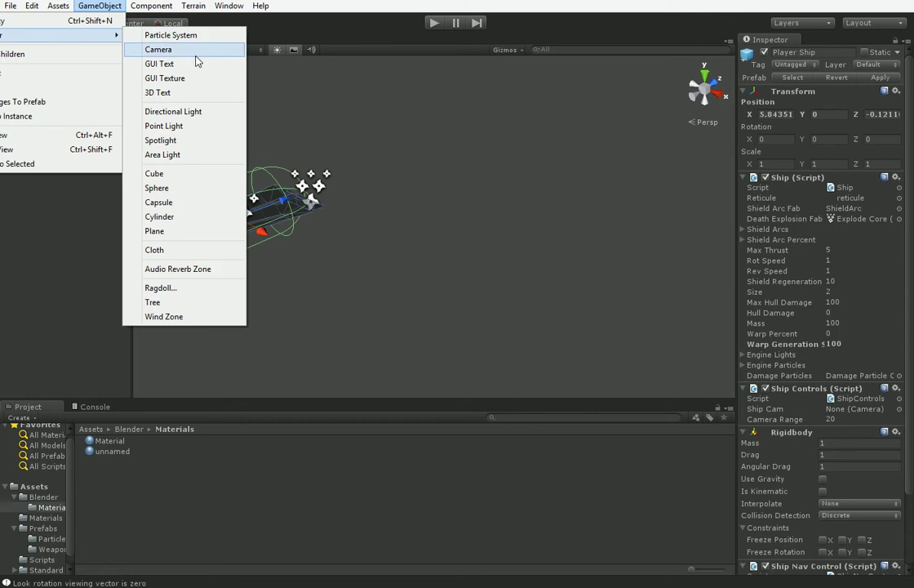
click(187, 113)
middle_drag(327, 259, 424, 127)
scroll(439, 306, up, 10)
scroll(412, 147, down, 5)
middle_drag(389, 183, 457, 227)
scroll(531, 121, up, 3)
scroll(490, 121, down, 4)
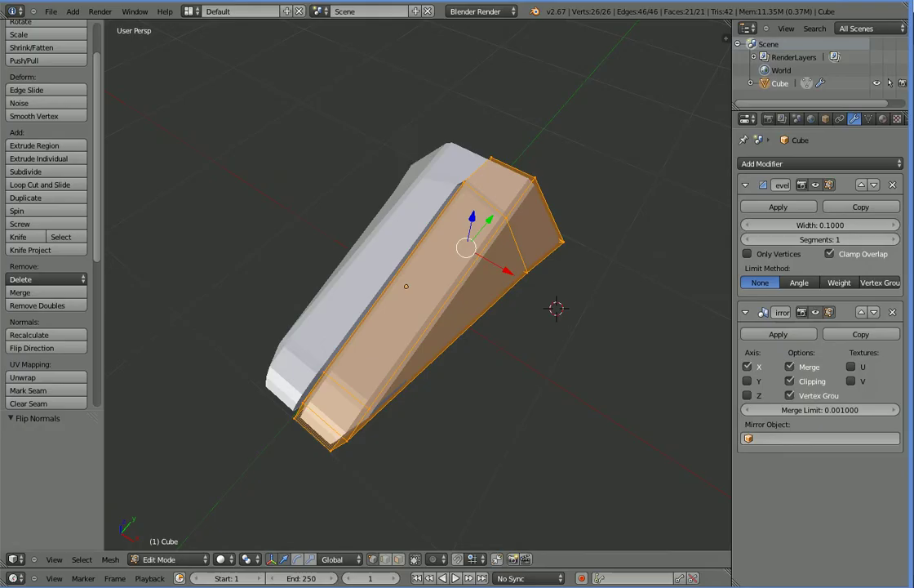
- Return to Blender and flip the selected mesh's normals back
click(56, 346)
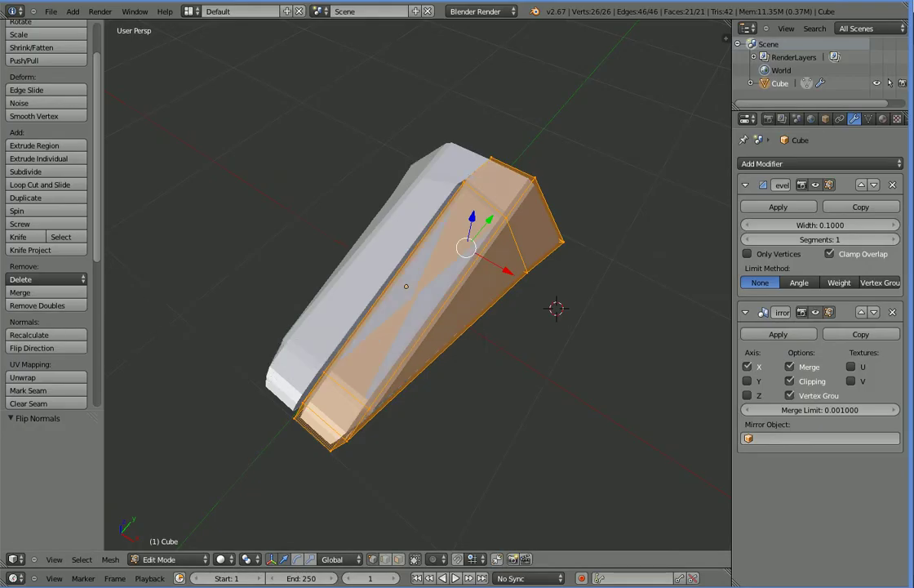